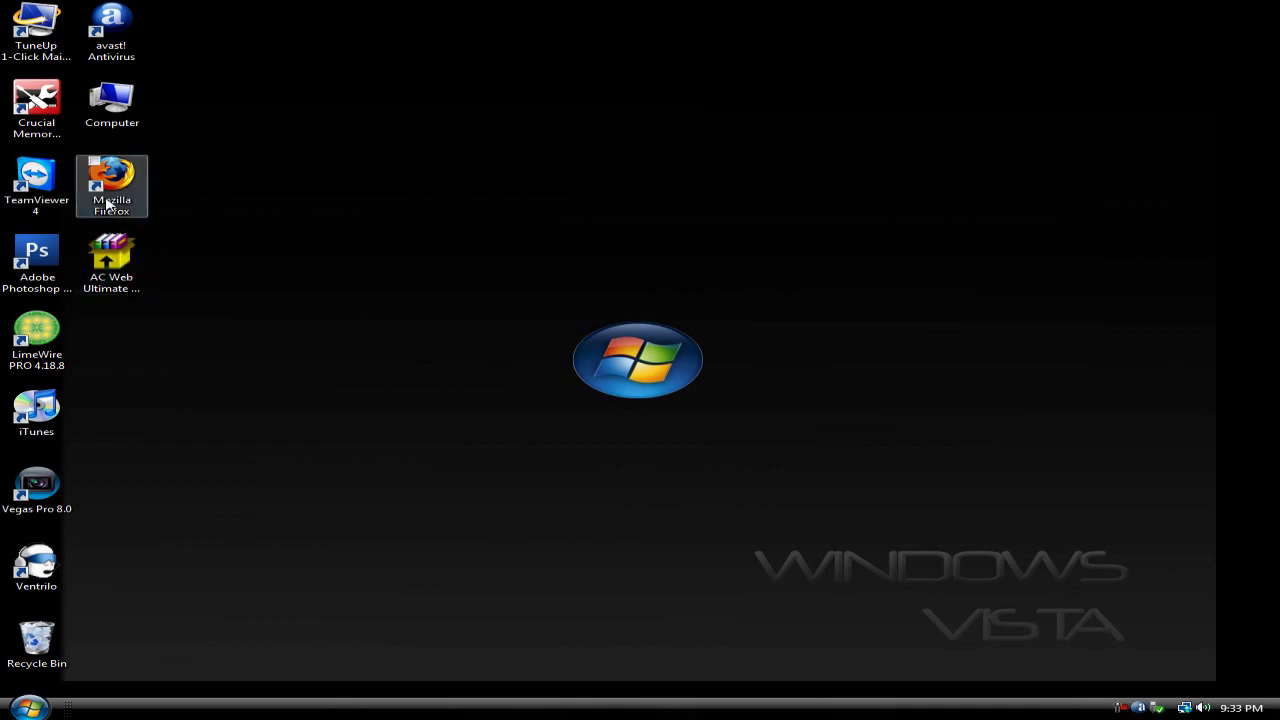
Open Mozilla Firefox and go to ac-web.org.
{"action": "left_click", "coordinate": [108, 204]}
{"action": "double_click", "coordinate": [108, 204]}
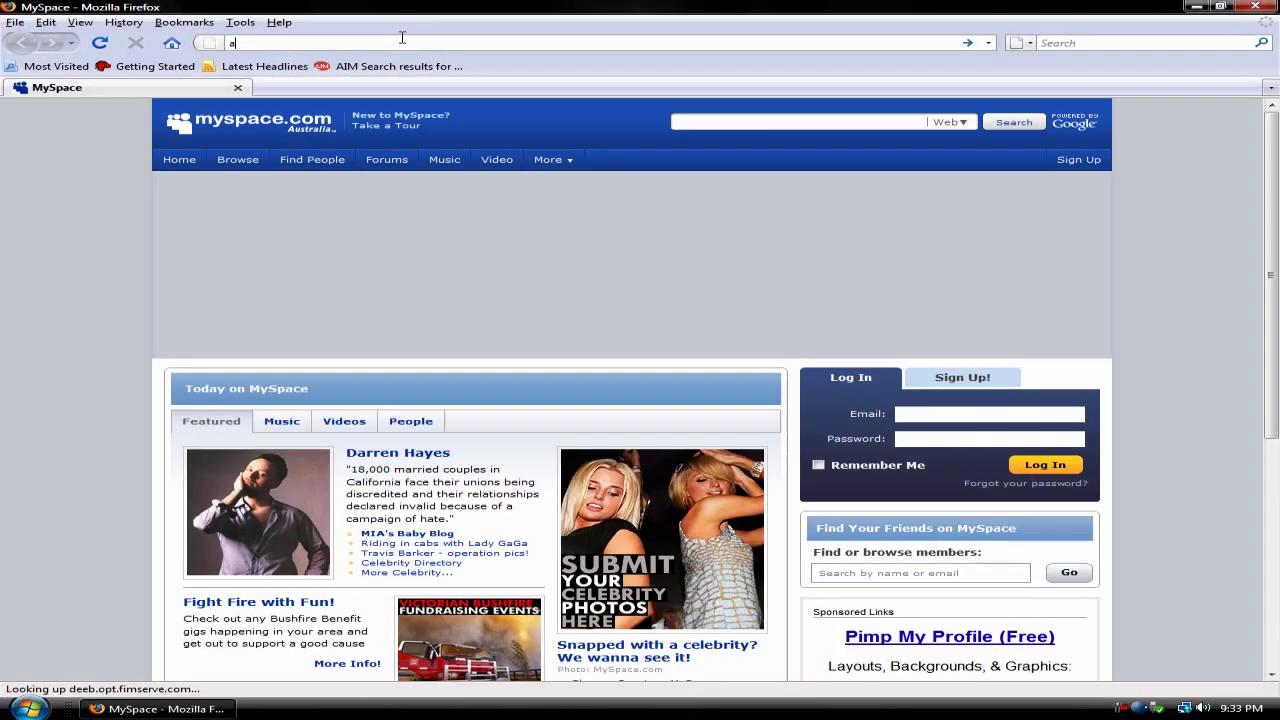
{"action": "type", "text": "ac-web,"}
{"action": "key", "text": "BackSpace"}
{"action": "type", "text": ".org"}
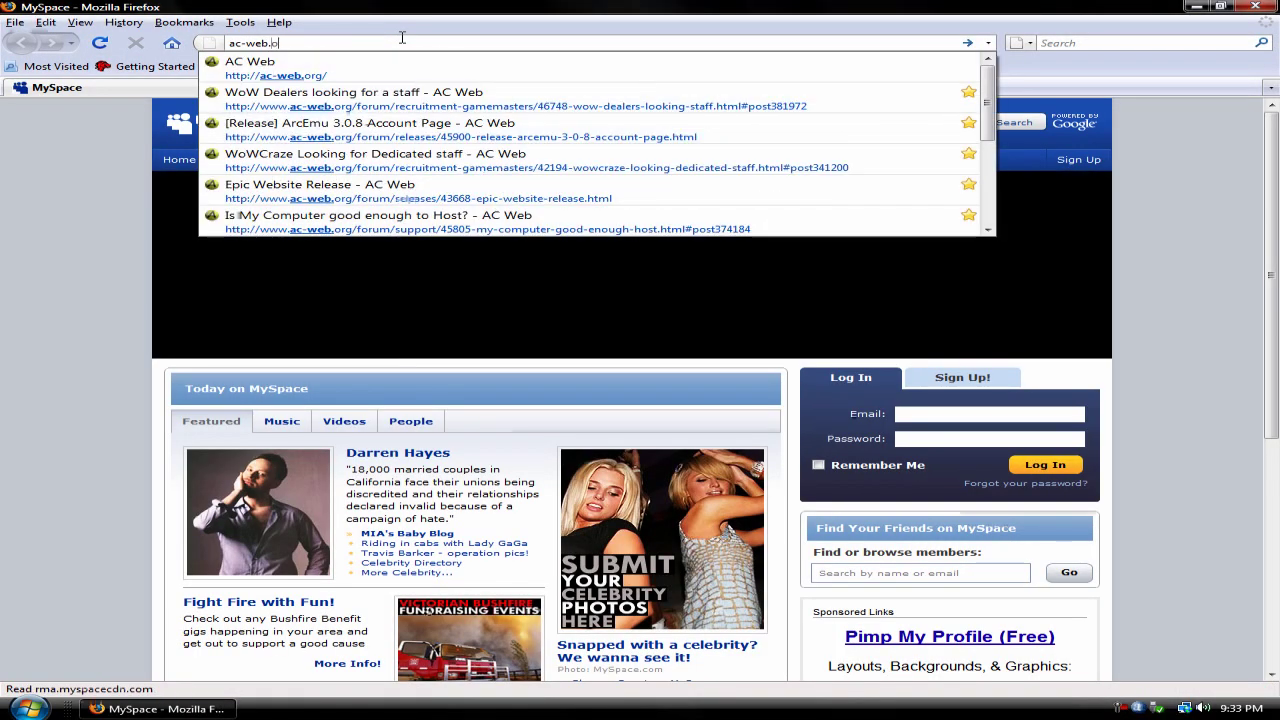
{"action": "key", "text": "Return"}
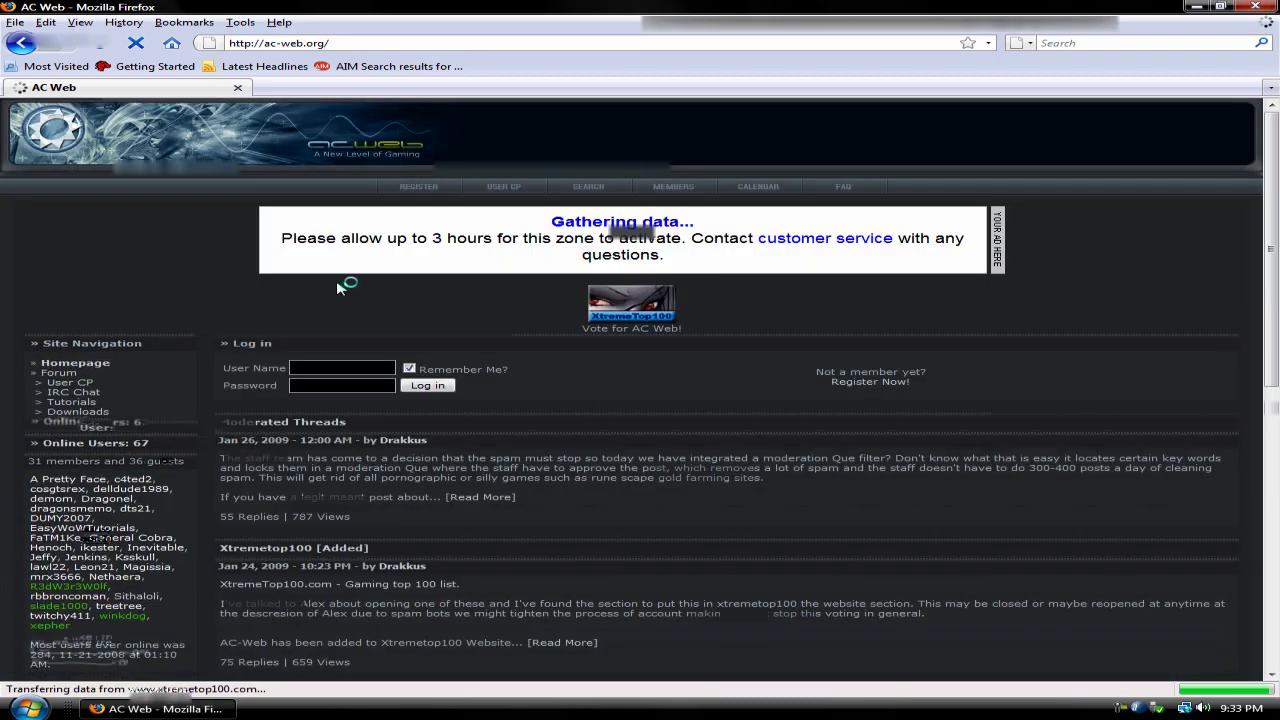
Open the AC Web Ultimate Repack 8.0 entry in the site's downloads, follow its download link, and close the browser.
{"action": "left_click", "coordinate": [88, 414]}
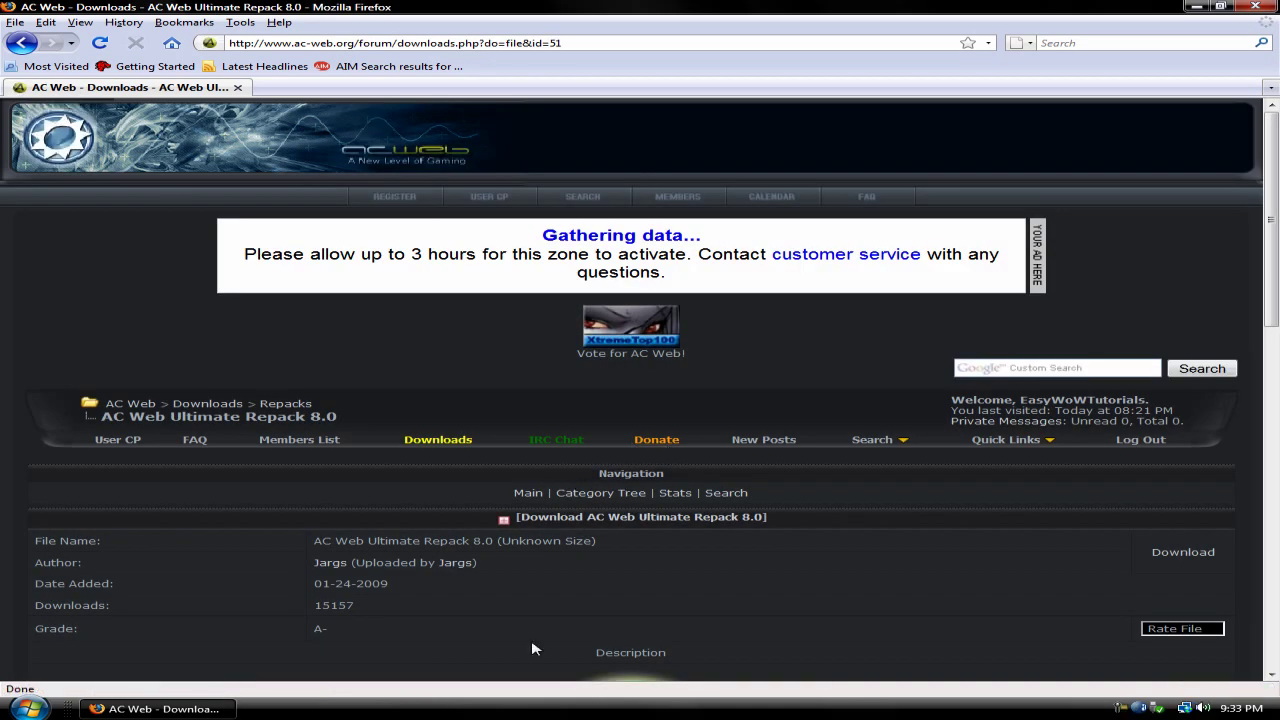
{"action": "left_click", "coordinate": [631, 518]}
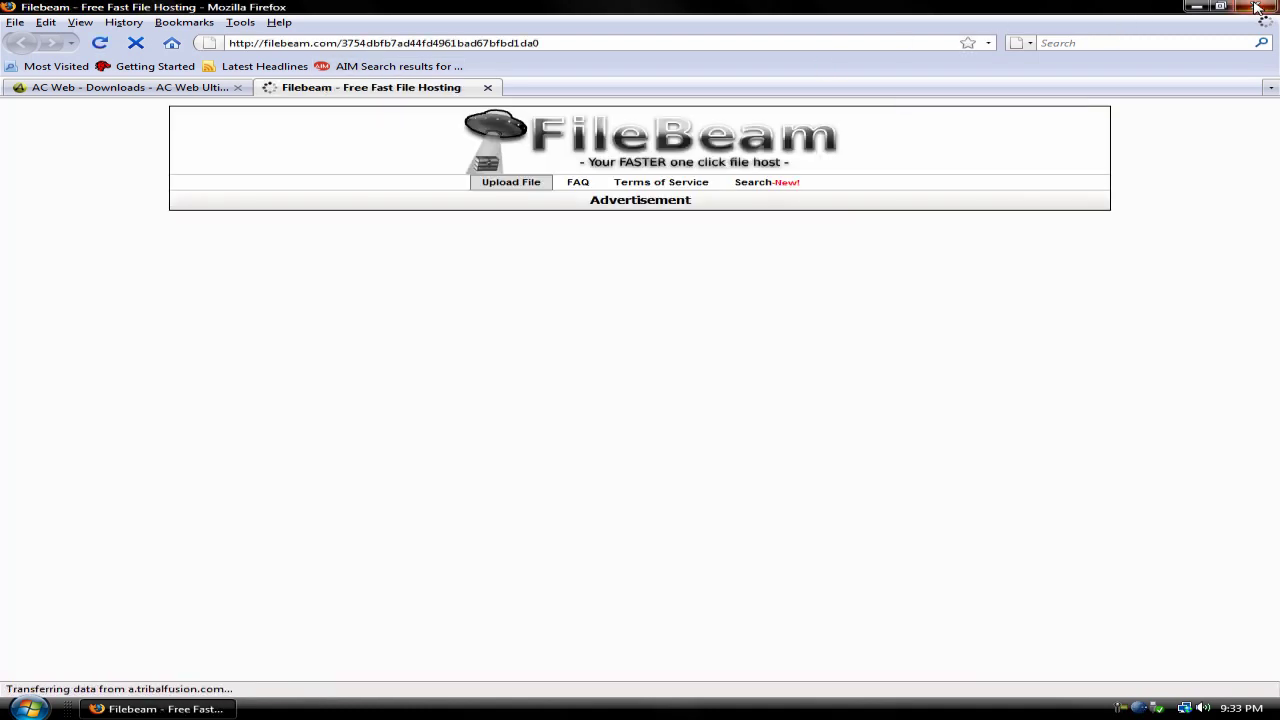
{"action": "left_click", "coordinate": [1258, 8]}
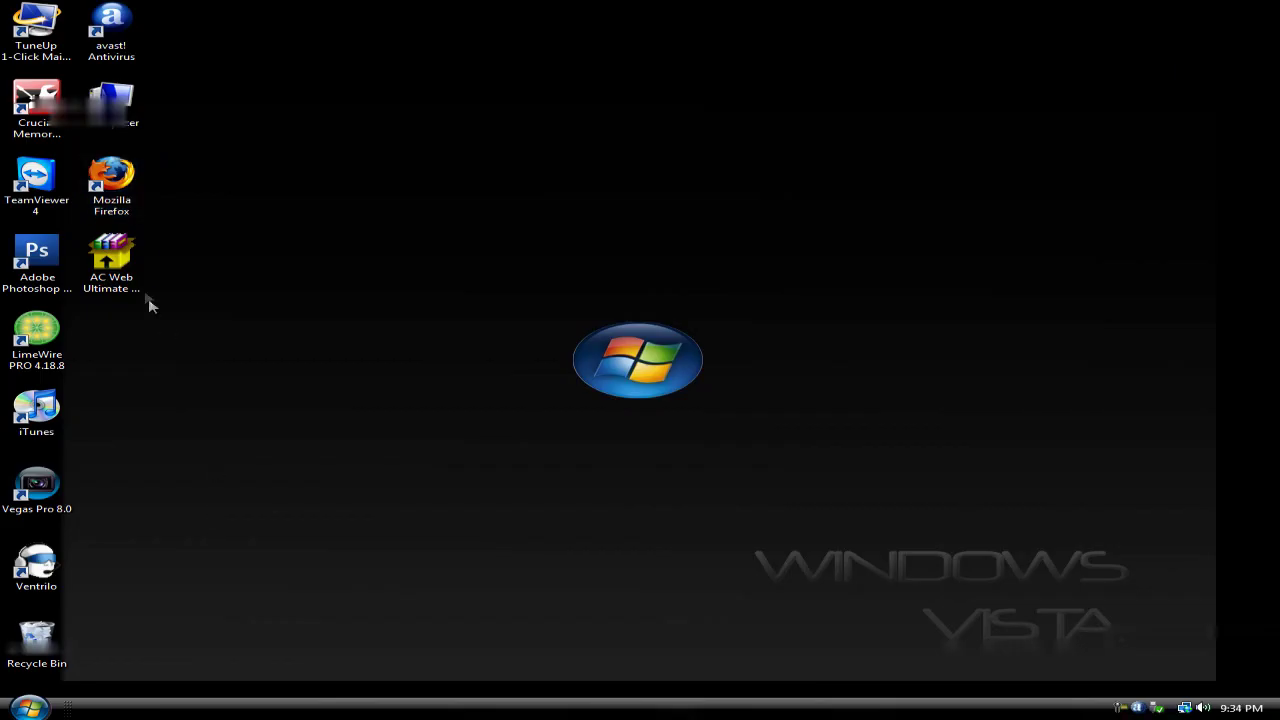
Launch AC Web Ultimate Repack.exe from the desktop and allow it to run despite the unknown publisher.
{"action": "left_click", "coordinate": [120, 270]}
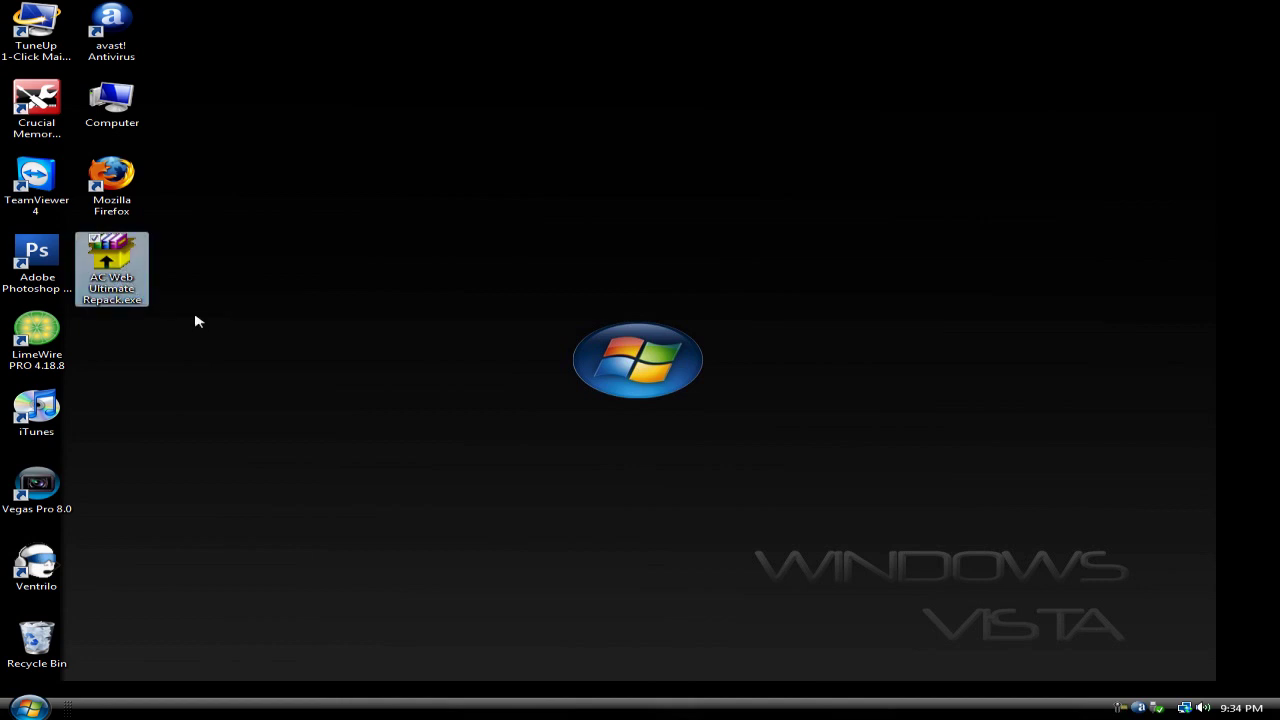
{"action": "double_click", "coordinate": [125, 283]}
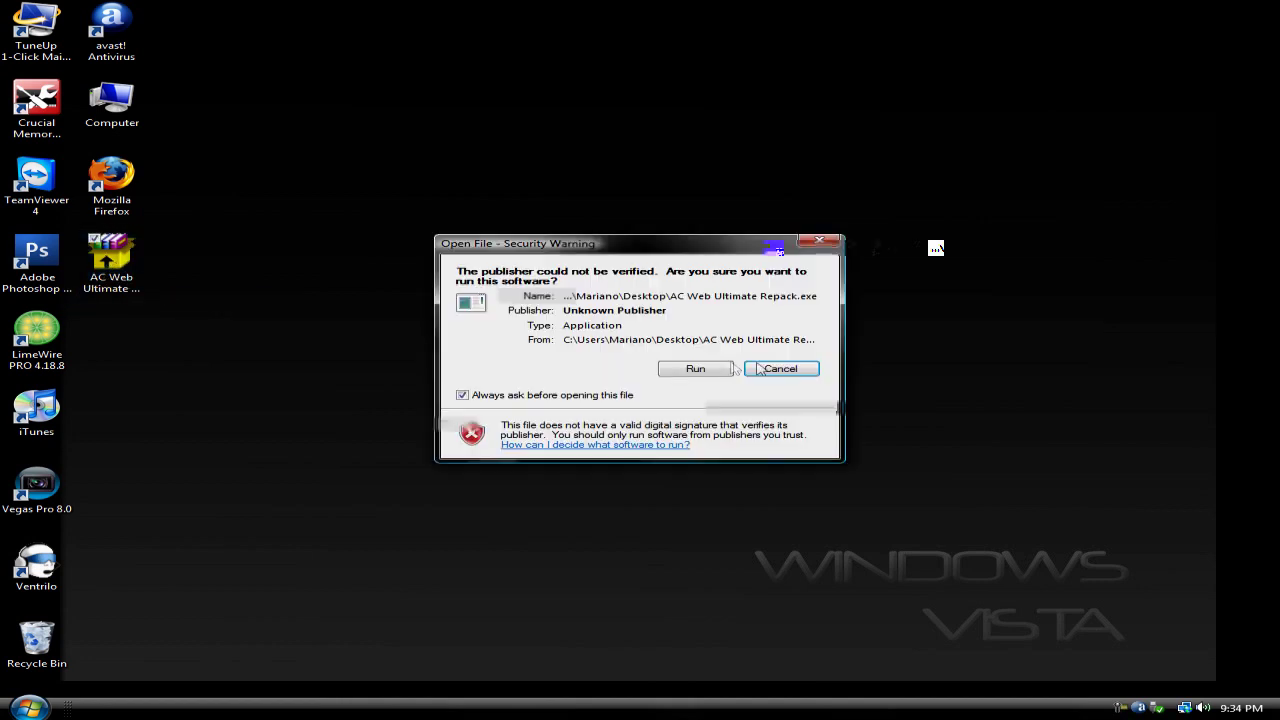
{"action": "left_click", "coordinate": [720, 370]}
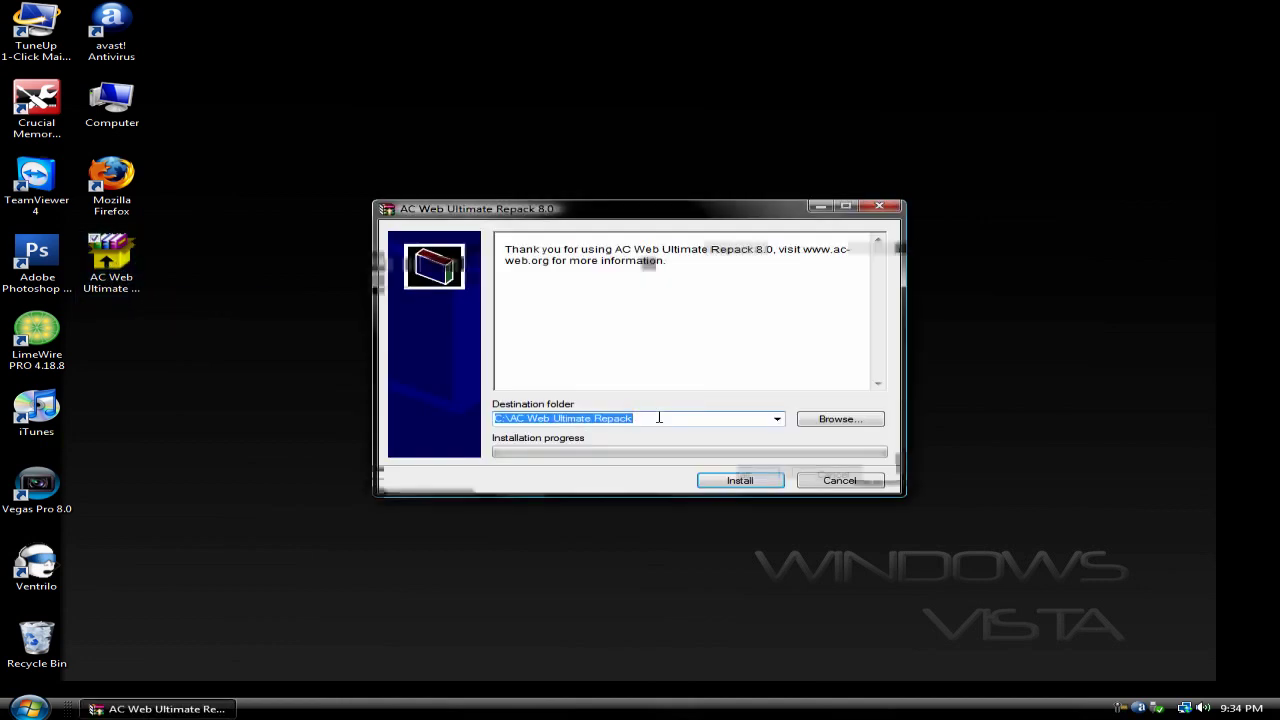
Check the installer's destination folder path and cancel the installation.
{"action": "left_click", "coordinate": [659, 418]}
{"action": "left_click_drag", "start_coordinate": [659, 418], "coordinate": [437, 416]}
{"action": "left_click", "coordinate": [652, 418]}
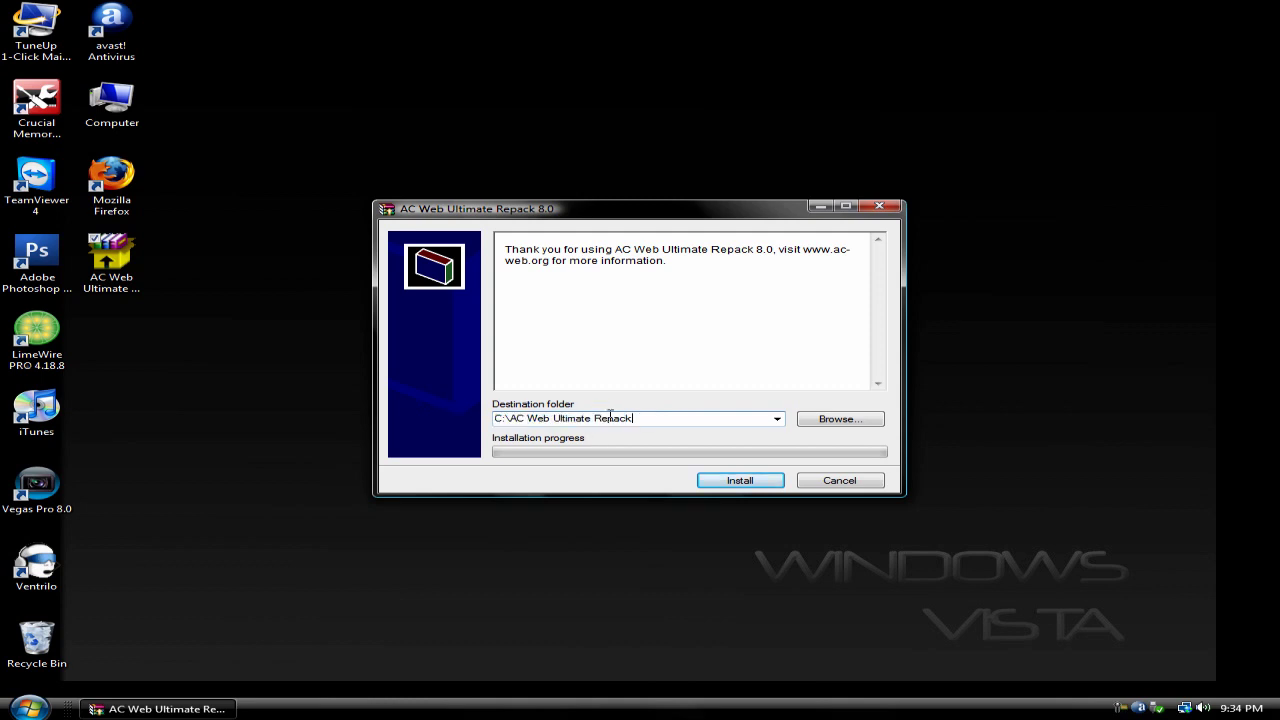
{"action": "left_click_drag", "start_coordinate": [610, 418], "coordinate": [395, 402]}
{"action": "left_click", "coordinate": [638, 419]}
{"action": "left_click_drag", "start_coordinate": [634, 418], "coordinate": [496, 420]}
{"action": "left_click", "coordinate": [652, 418]}
{"action": "left_click_drag", "start_coordinate": [652, 418], "coordinate": [507, 410]}
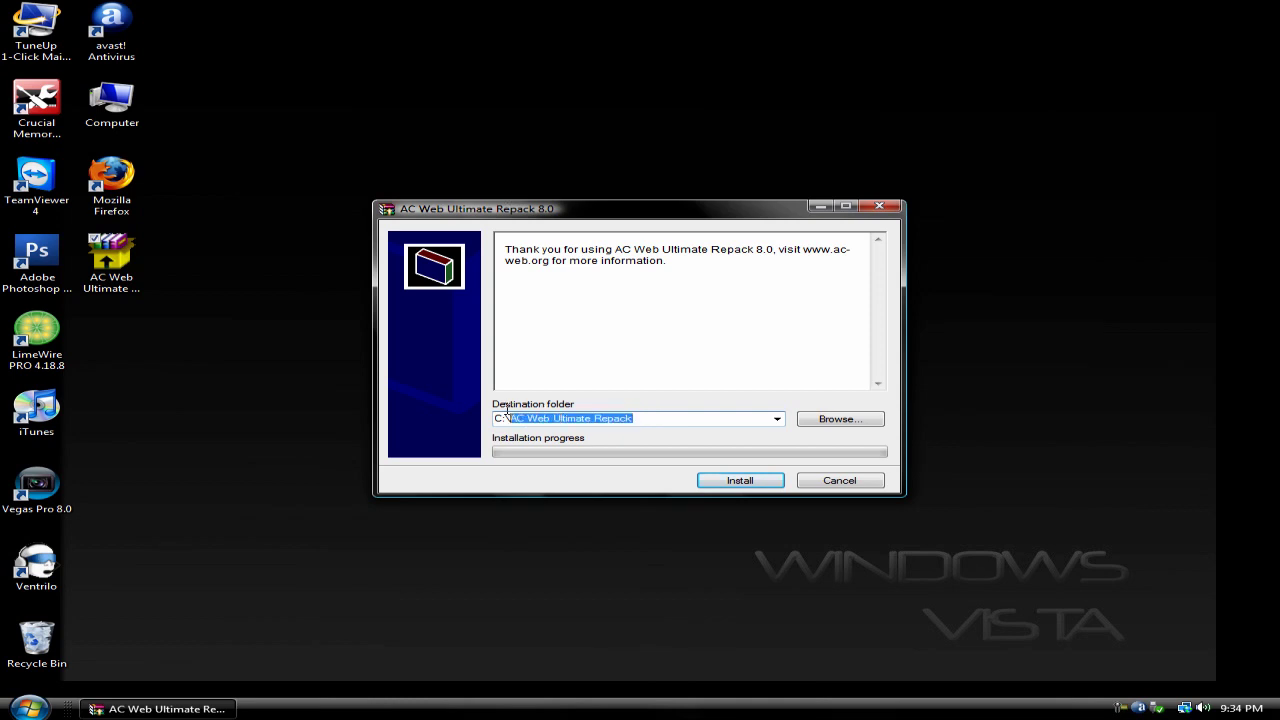
{"action": "left_click", "coordinate": [845, 484]}
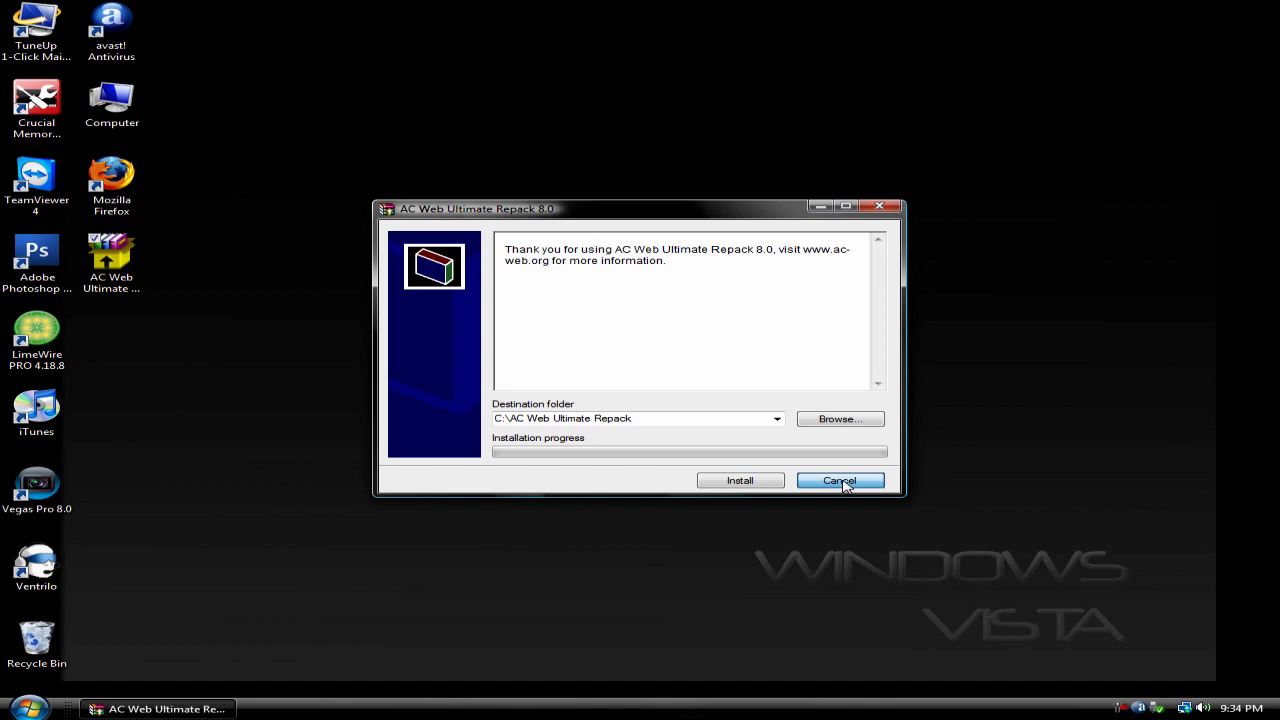
{"action": "left_click", "coordinate": [845, 484]}
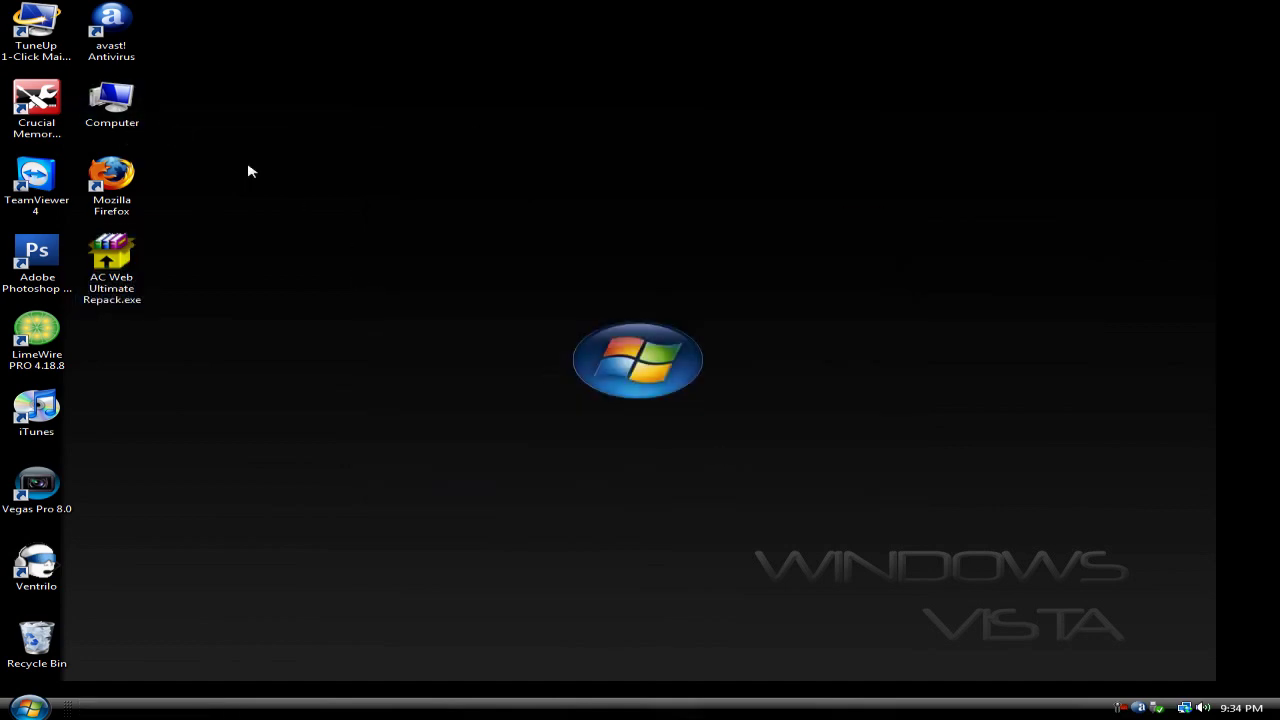
Open the Map Extractor folder inside C:\AC Web Ultimate Repack\Tools.
{"action": "double_click", "coordinate": [137, 124]}
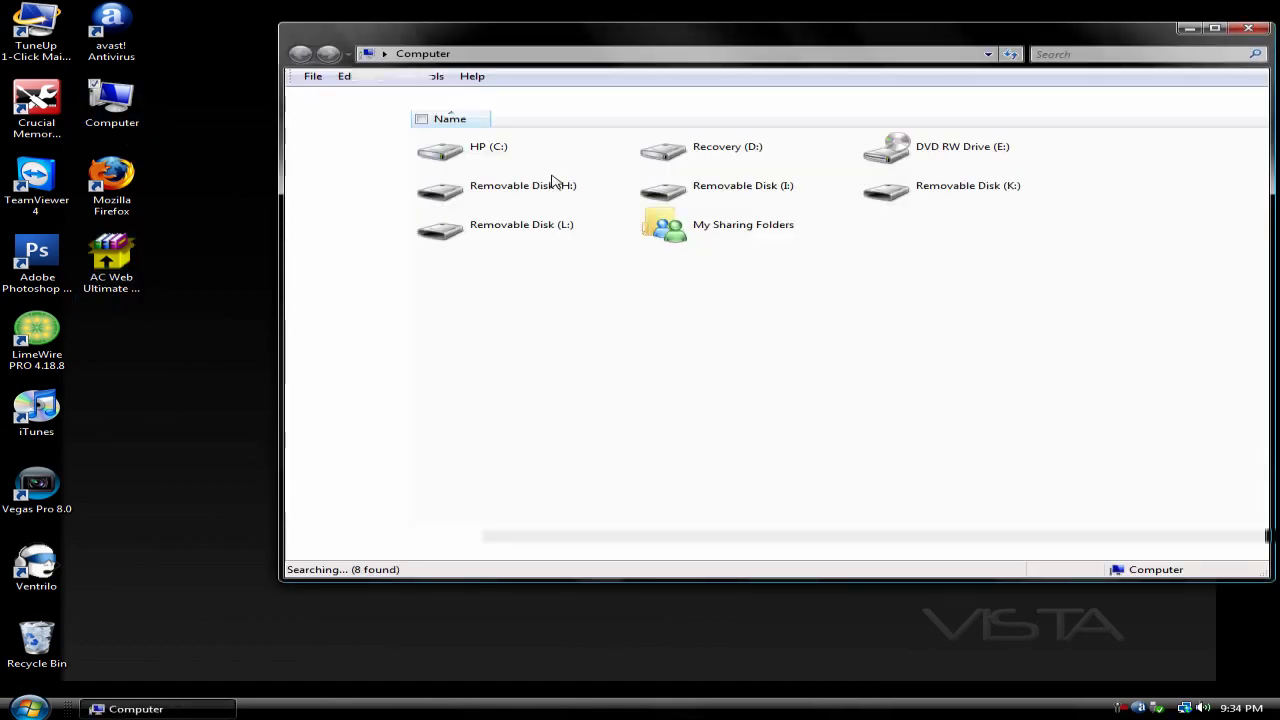
{"action": "double_click", "coordinate": [549, 156]}
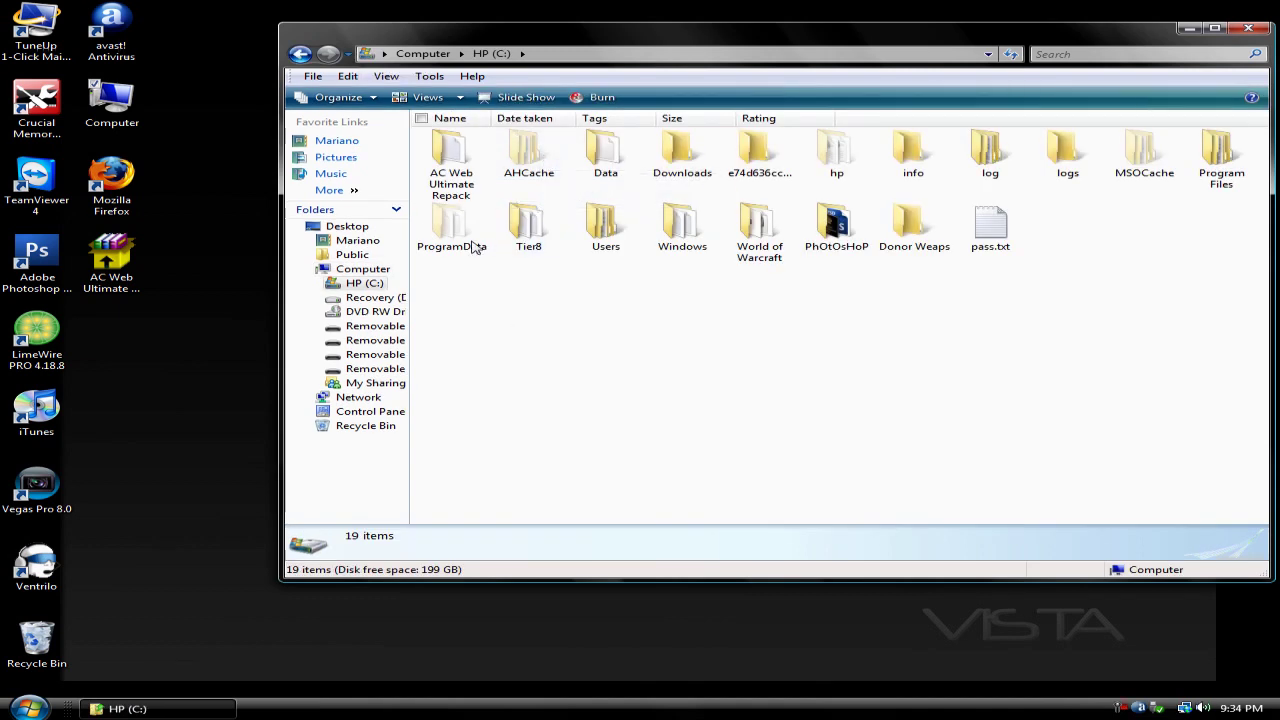
{"action": "double_click", "coordinate": [445, 188]}
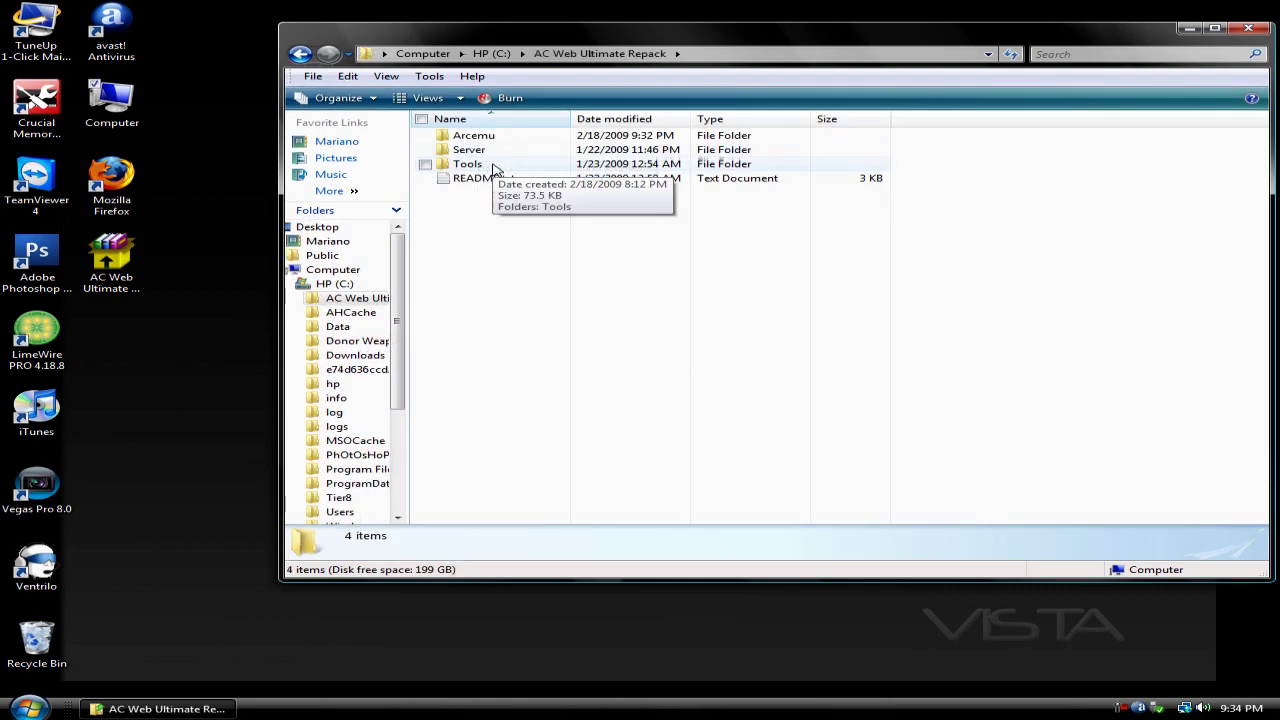
{"action": "double_click", "coordinate": [491, 166]}
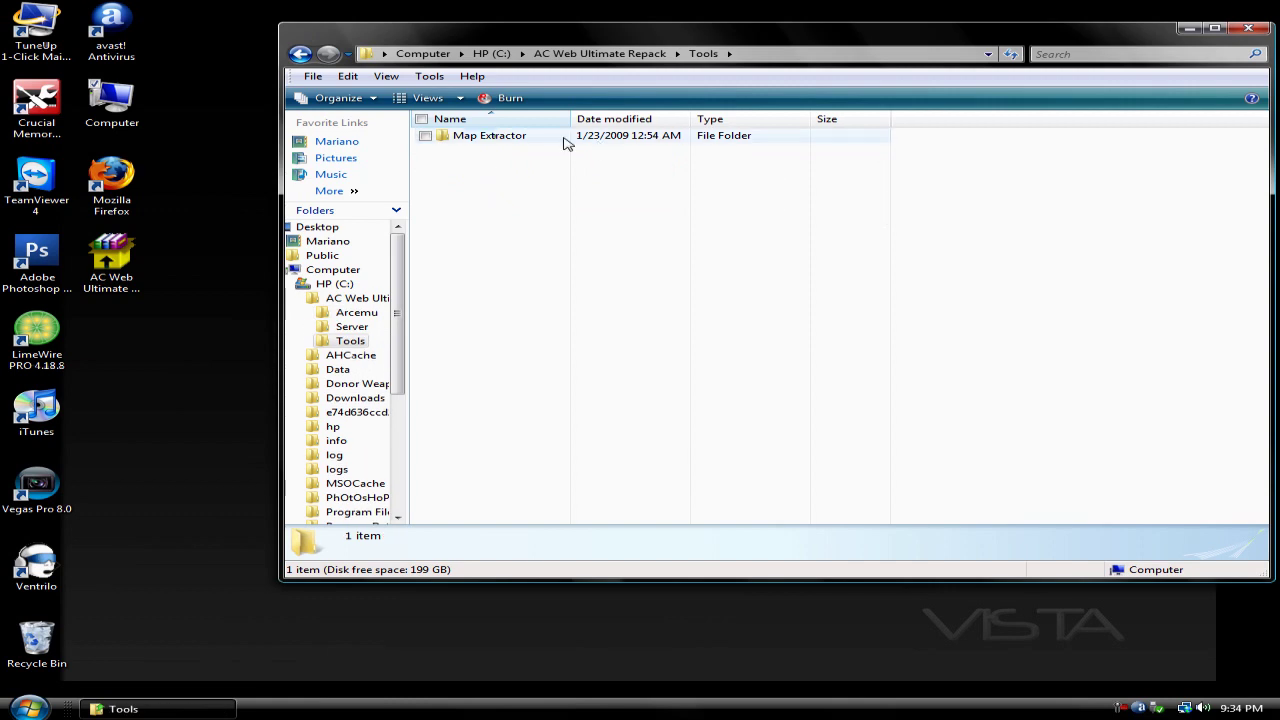
{"action": "double_click", "coordinate": [566, 142]}
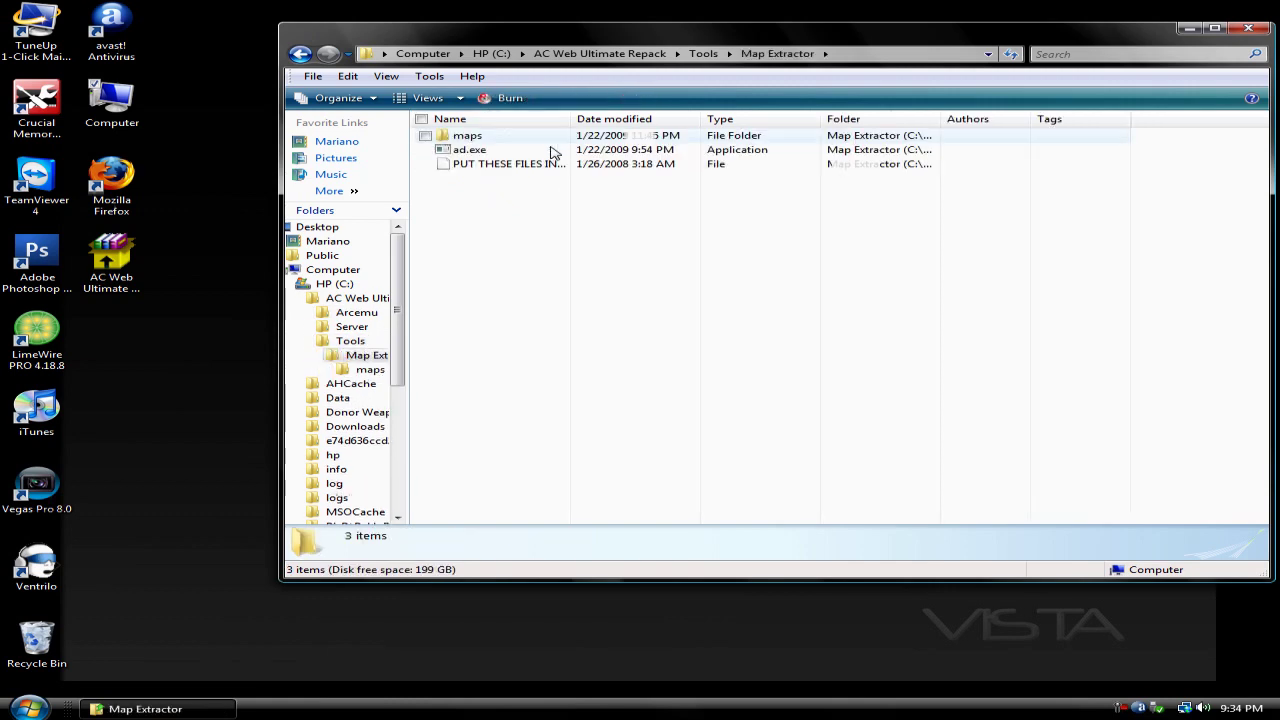
Copy the maps folder and ad.exe from the Map Extractor folder to the clipboard.
{"action": "left_click", "coordinate": [424, 150]}
{"action": "left_click", "coordinate": [425, 136]}
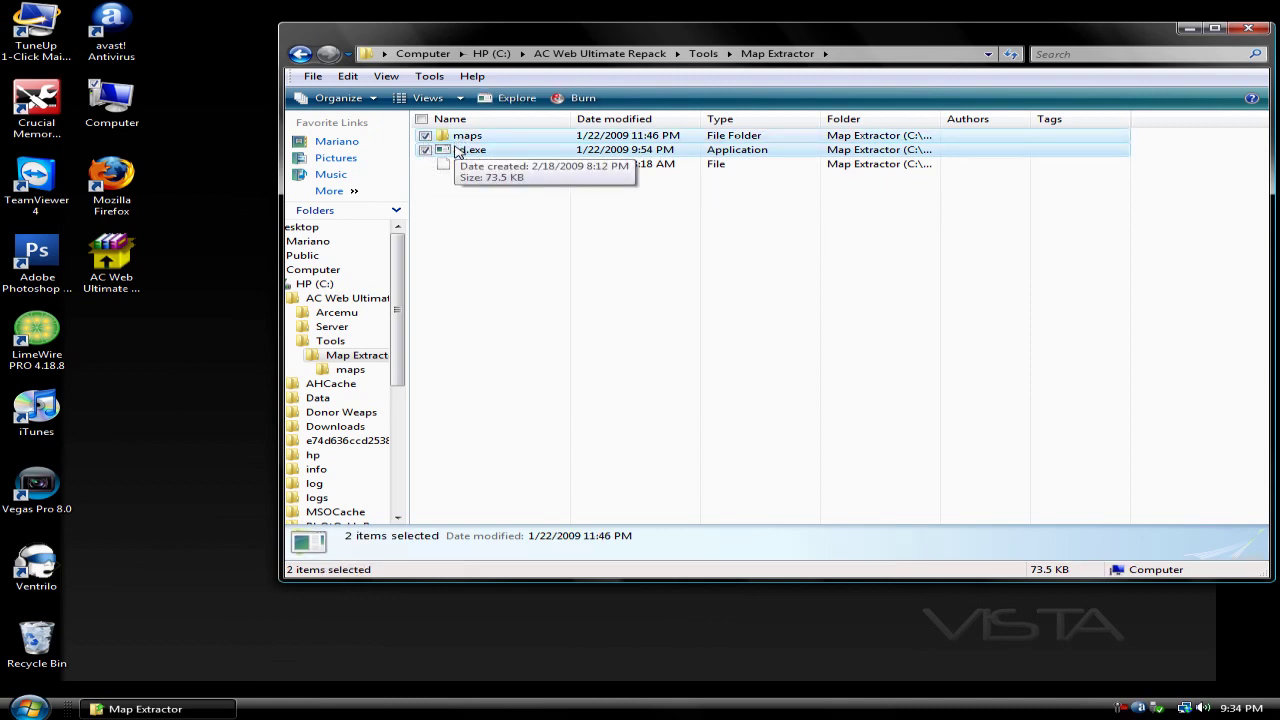
{"action": "right_click", "coordinate": [458, 150]}
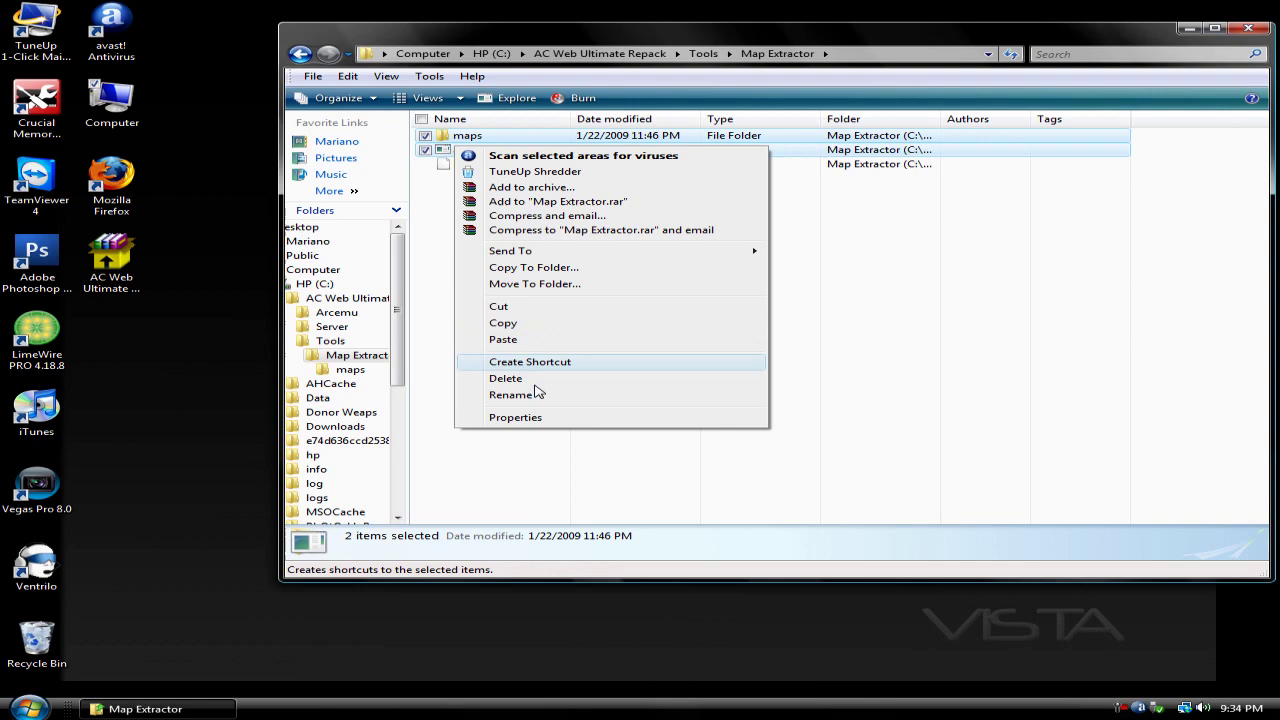
{"action": "left_click", "coordinate": [516, 323]}
Paste the copied maps folder and ad.exe into C:\World of Warcraft.
{"action": "left_click", "coordinate": [300, 54]}
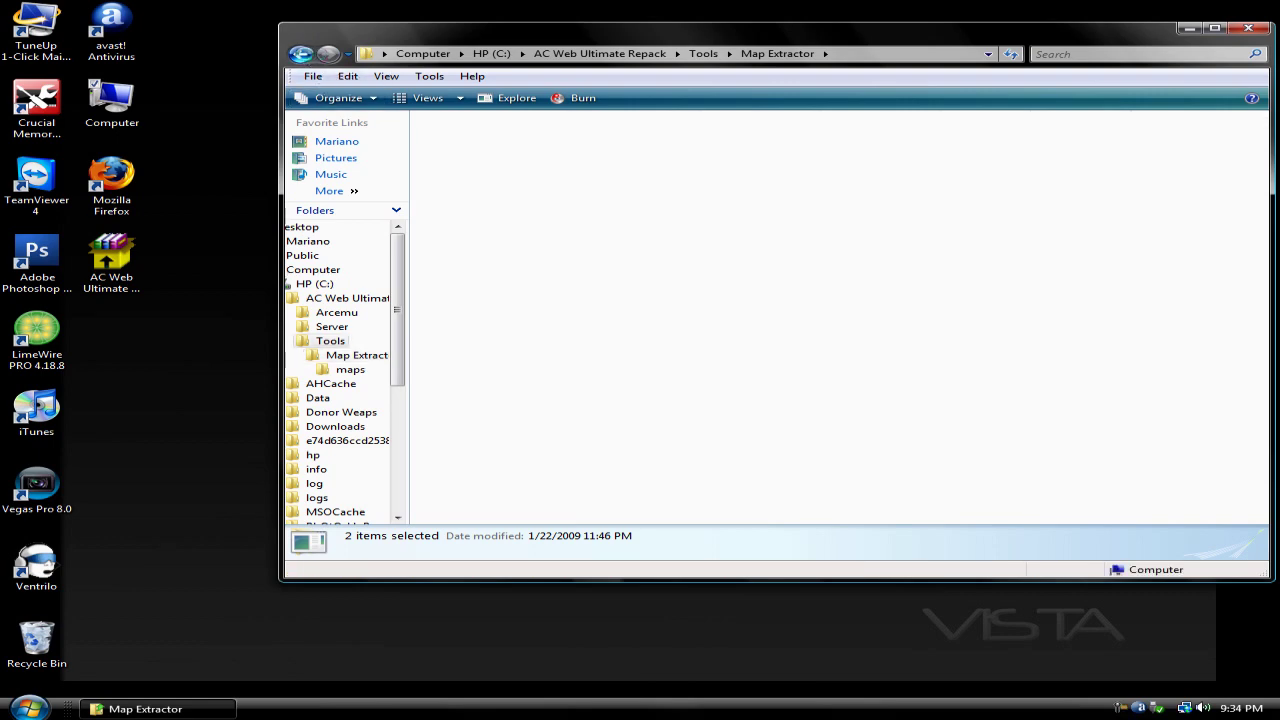
{"action": "left_click", "coordinate": [300, 54]}
{"action": "left_click", "coordinate": [300, 54]}
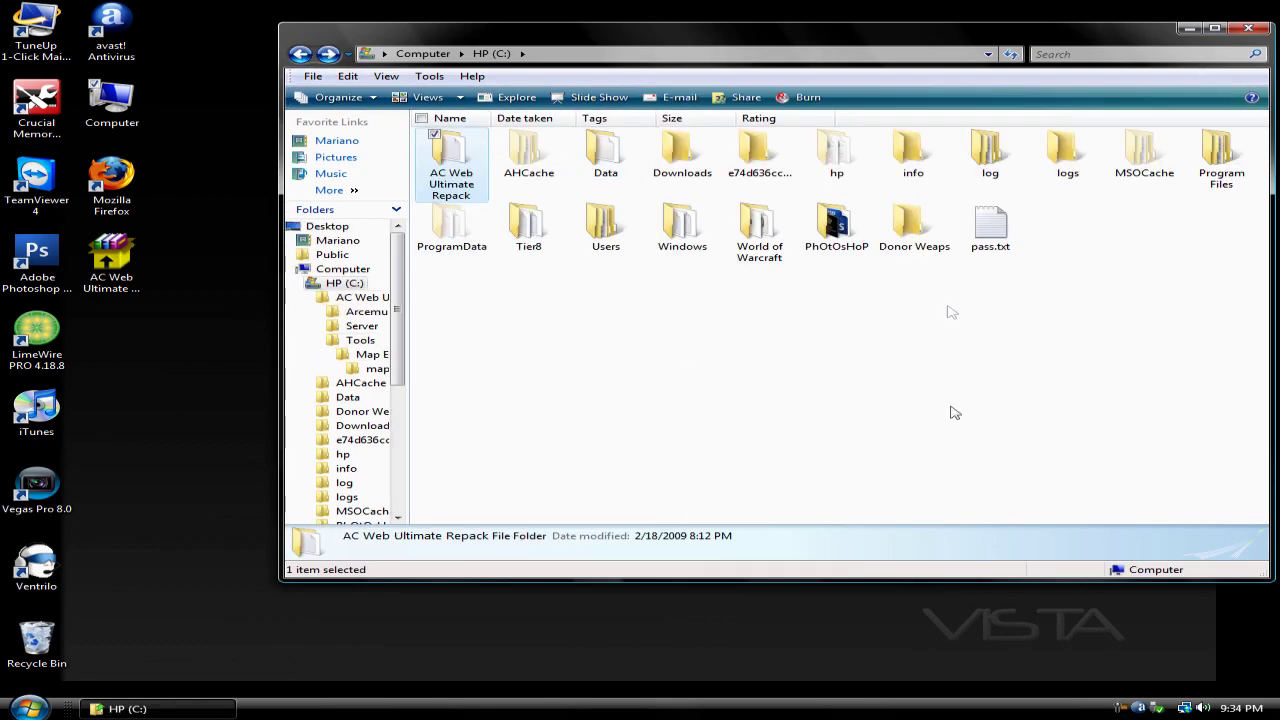
{"action": "double_click", "coordinate": [760, 230]}
{"action": "scroll", "coordinate": [893, 425], "scroll_direction": "down", "scroll_amount": 2}
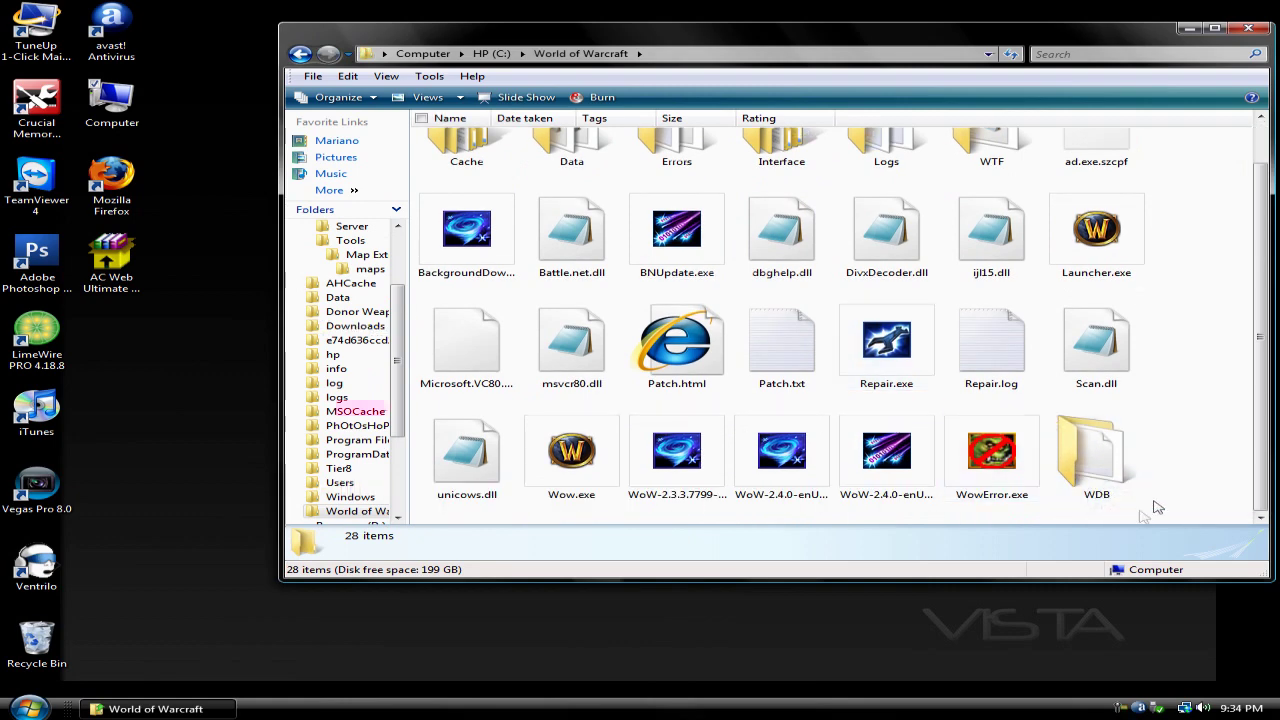
{"action": "right_click", "coordinate": [1187, 457]}
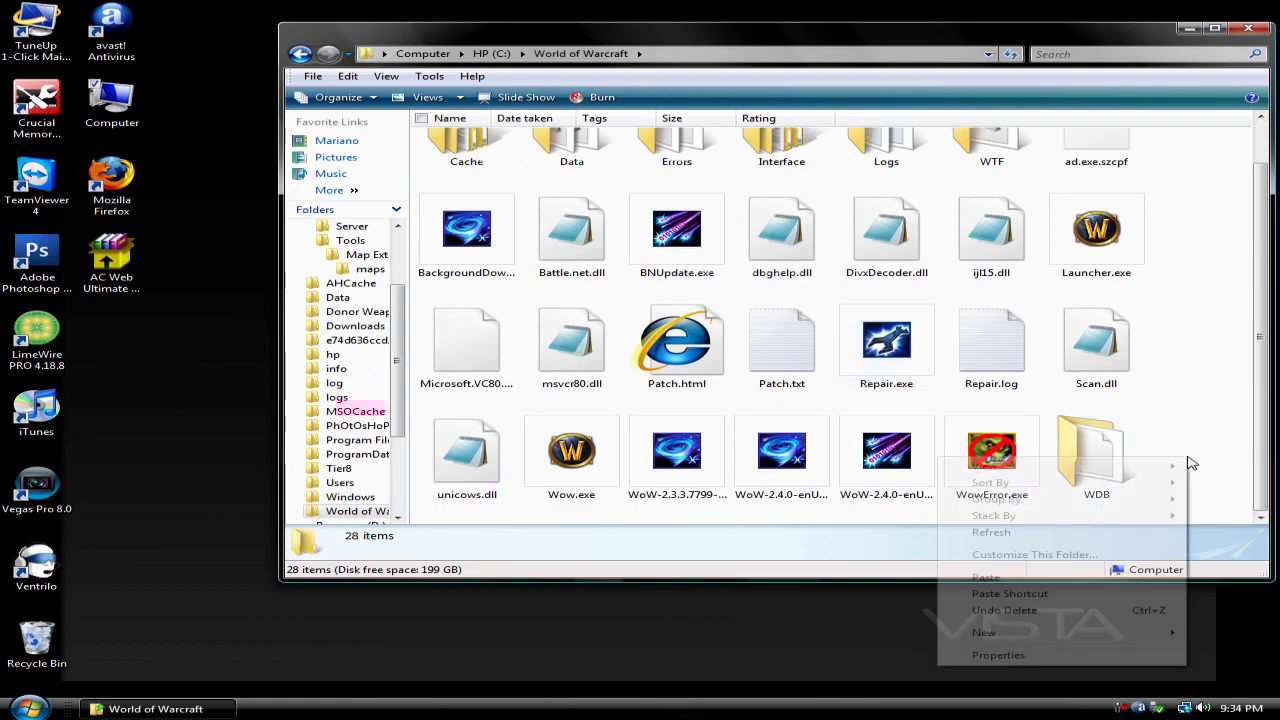
{"action": "left_click", "coordinate": [986, 577]}
{"action": "left_click", "coordinate": [855, 508]}
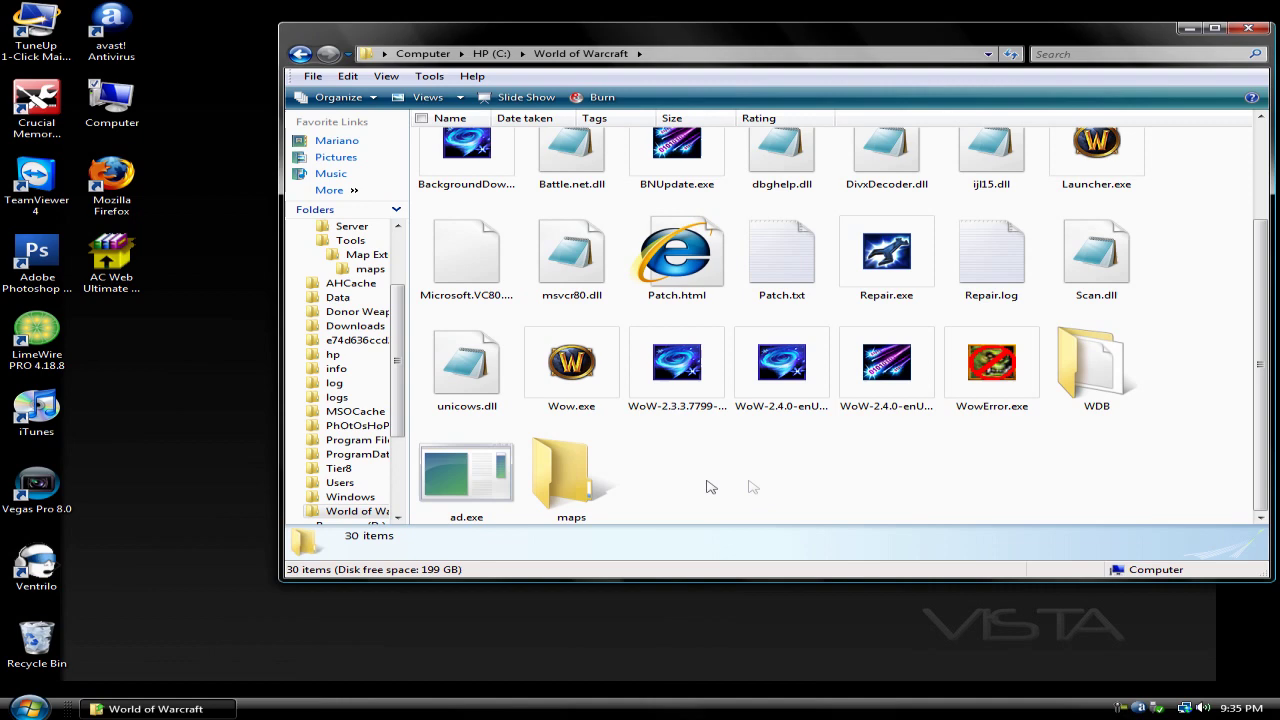
Run ad.exe in the World of Warcraft folder to extract the maps, and close the extractor window.
{"action": "left_click", "coordinate": [452, 493]}
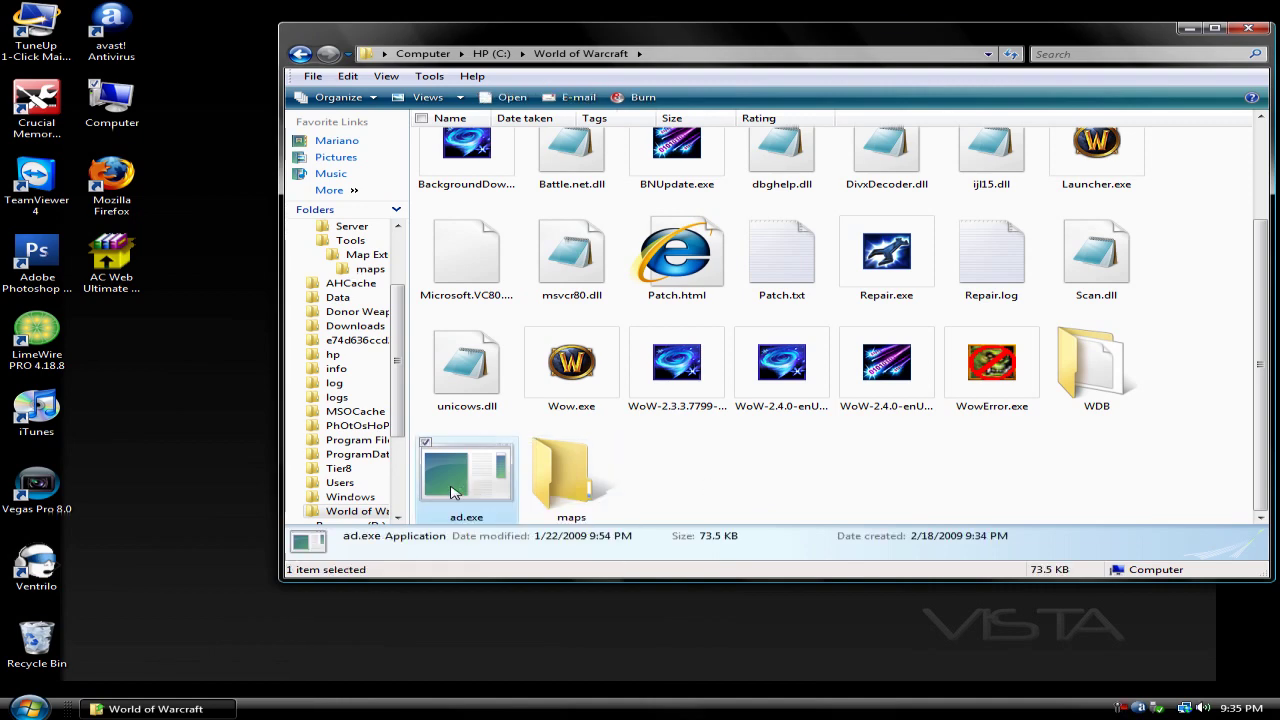
{"action": "double_click", "coordinate": [452, 493]}
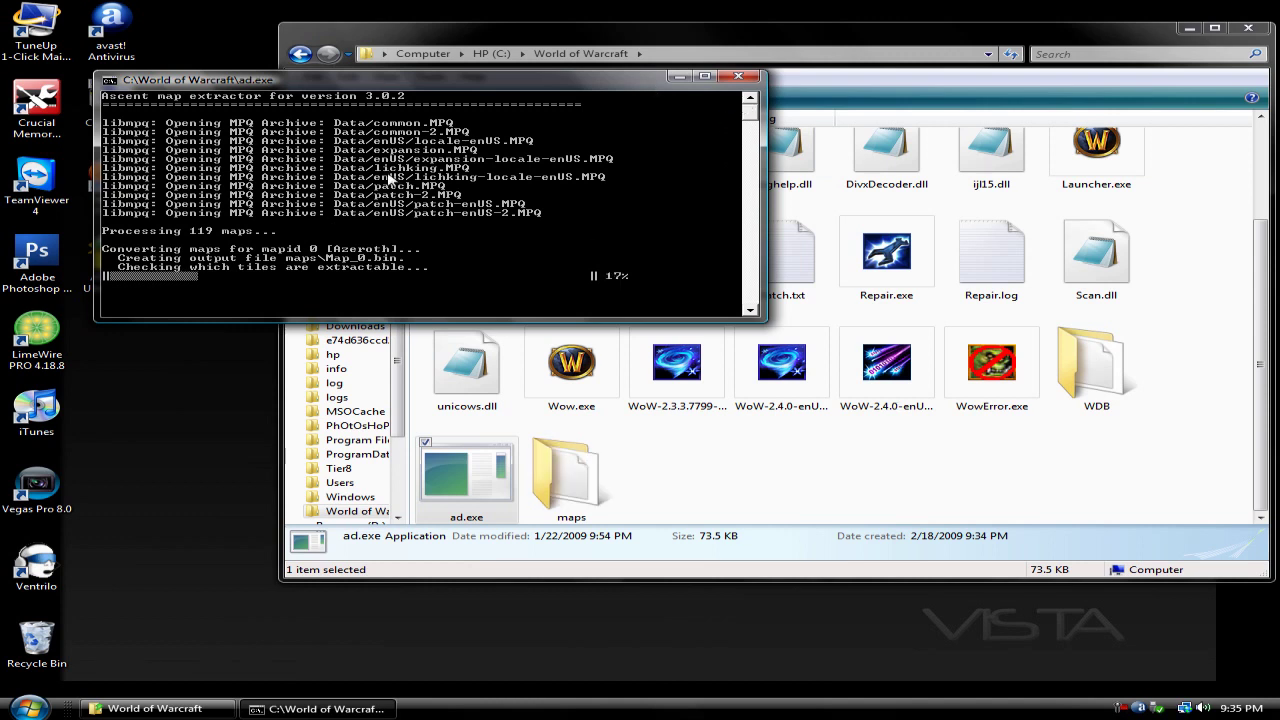
{"action": "left_click", "coordinate": [737, 77]}
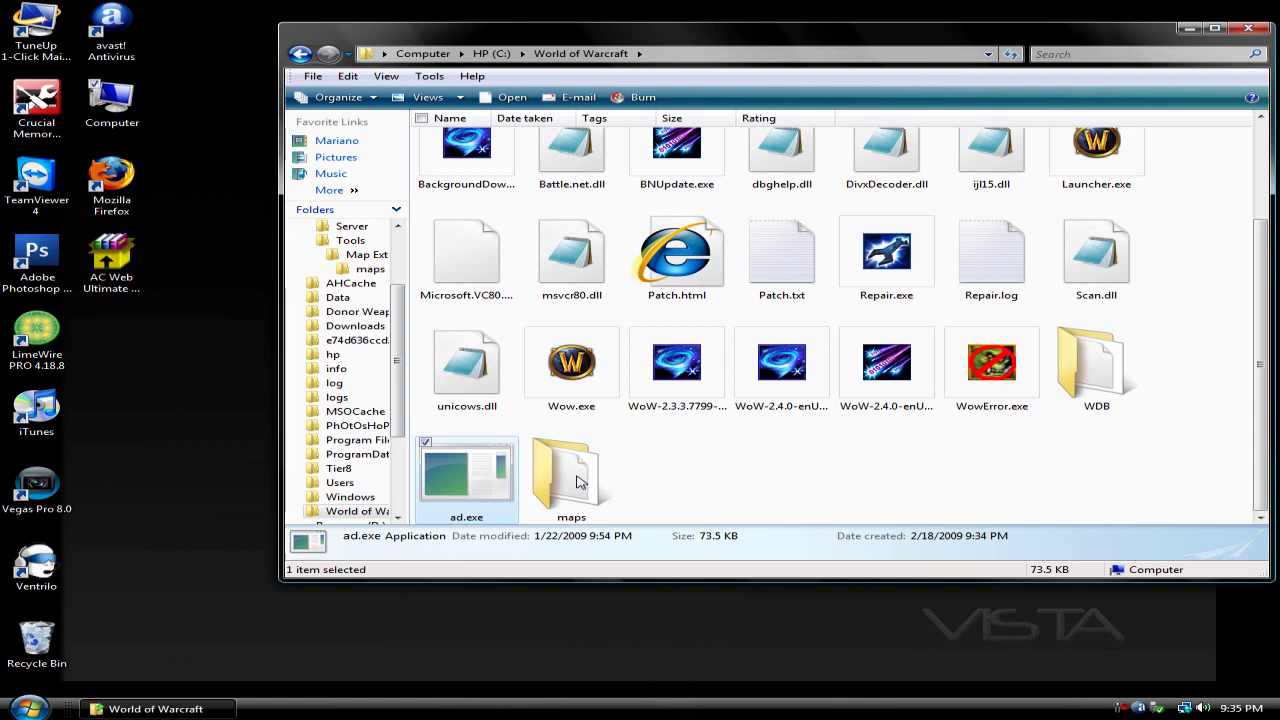
{"action": "left_click", "coordinate": [228, 708]}
{"action": "left_click", "coordinate": [228, 708]}
Copy the maps folder from World of Warcraft into C:\AC Web Ultimate Repack\Arcemu.
{"action": "right_click", "coordinate": [548, 473]}
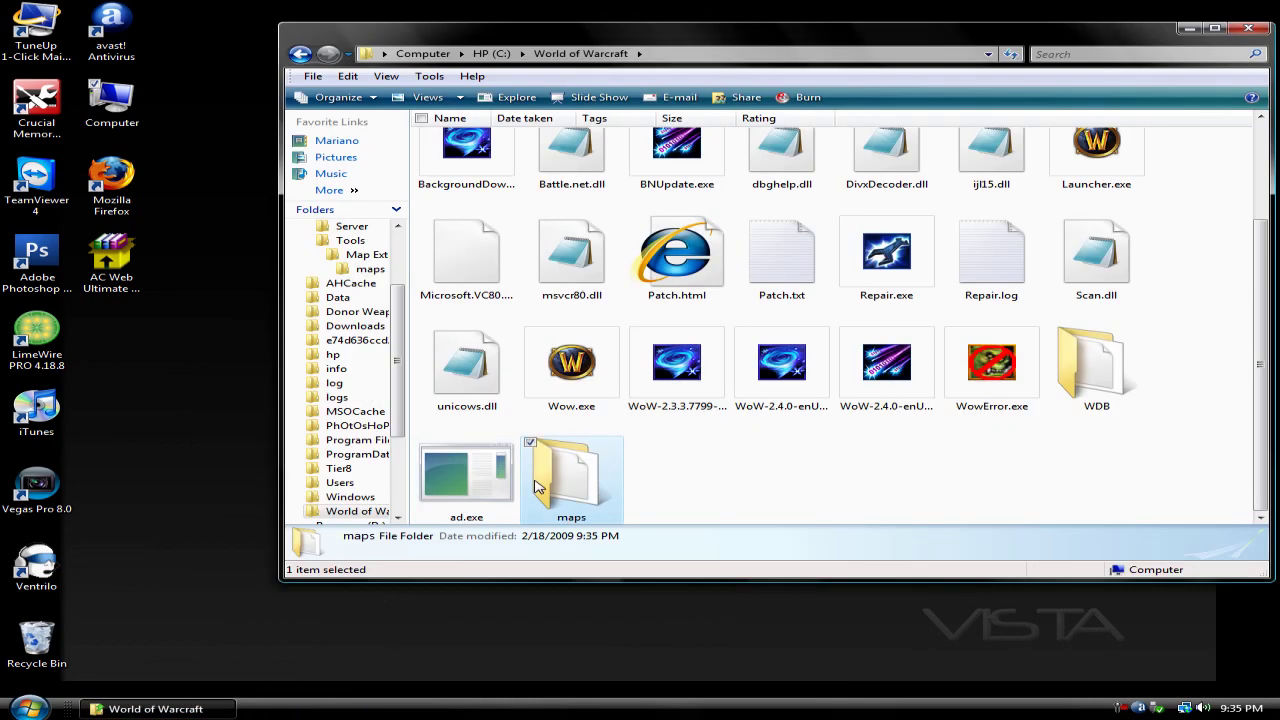
{"action": "left_click", "coordinate": [583, 374]}
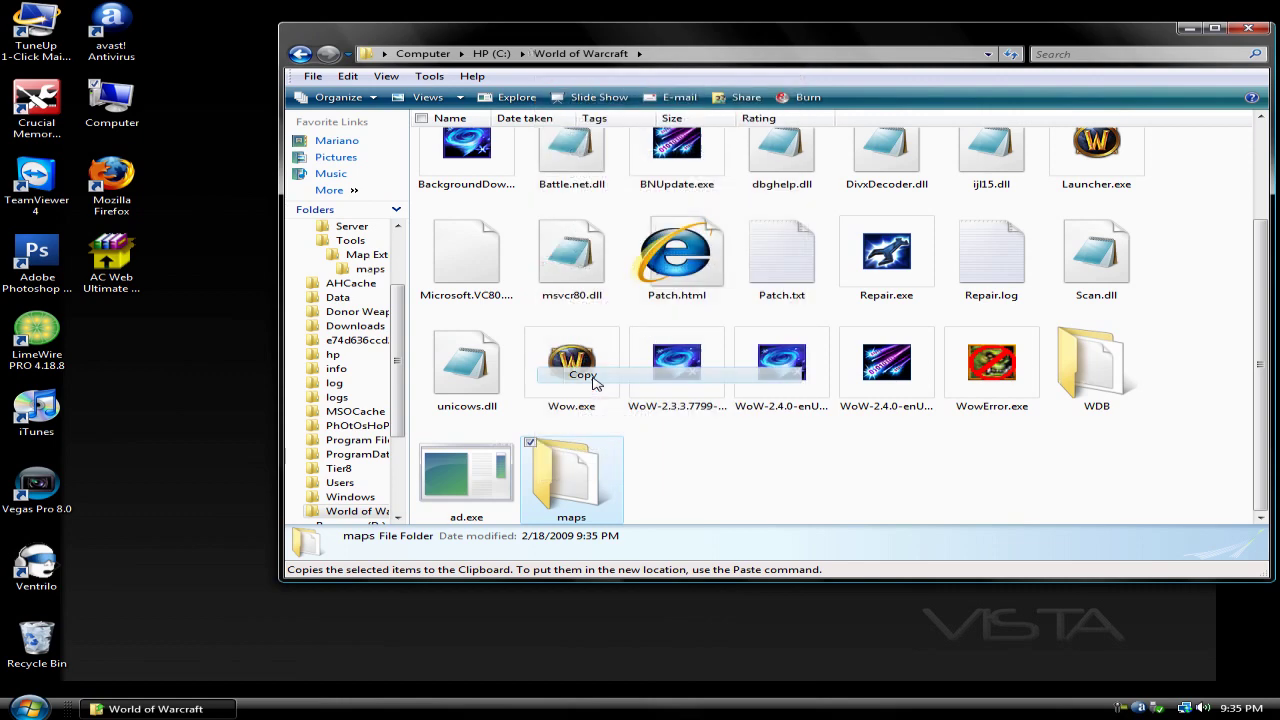
{"action": "left_click", "coordinate": [299, 54]}
{"action": "left_click", "coordinate": [299, 54]}
{"action": "double_click", "coordinate": [460, 140]}
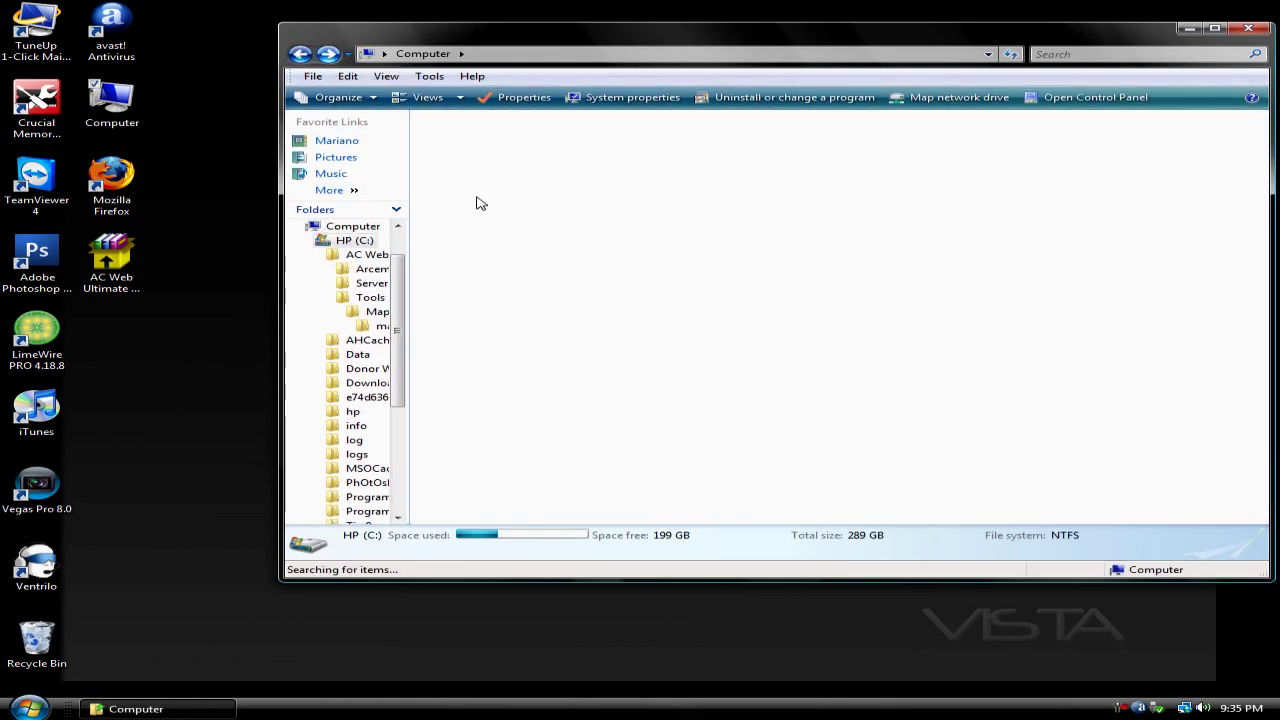
{"action": "double_click", "coordinate": [445, 160]}
{"action": "double_click", "coordinate": [462, 134]}
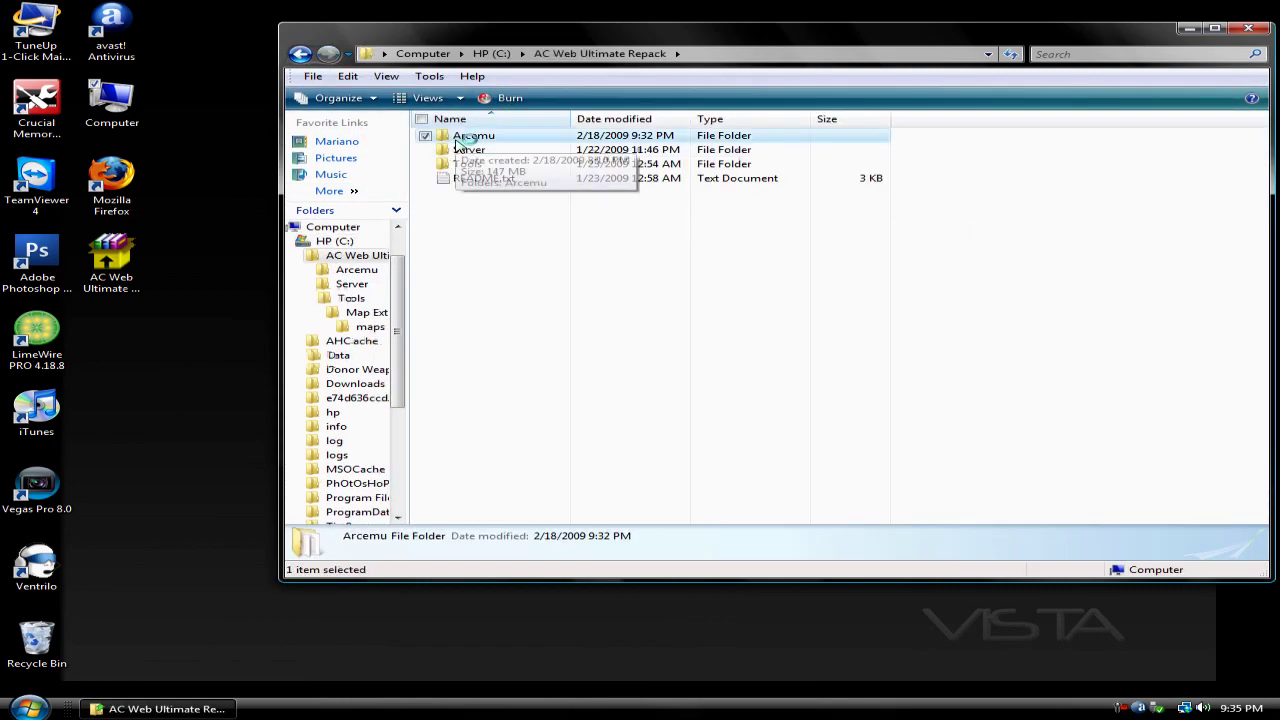
{"action": "right_click", "coordinate": [727, 404]}
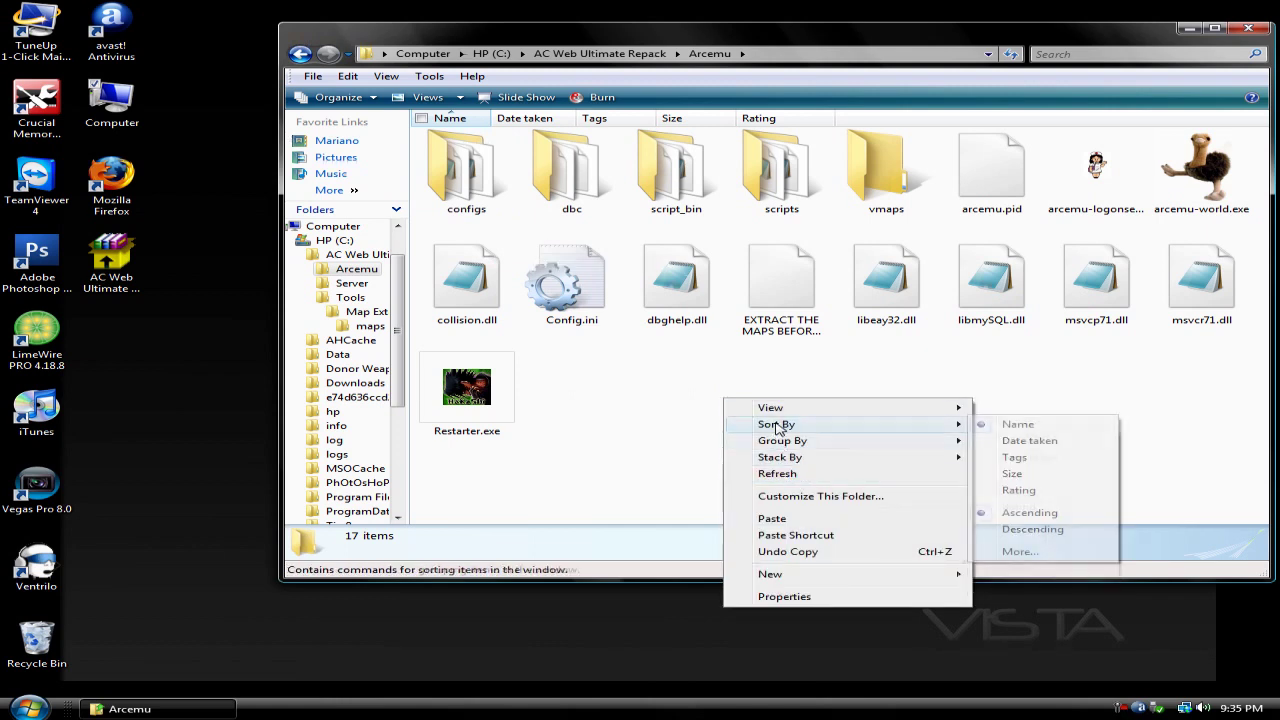
{"action": "left_click", "coordinate": [771, 518]}
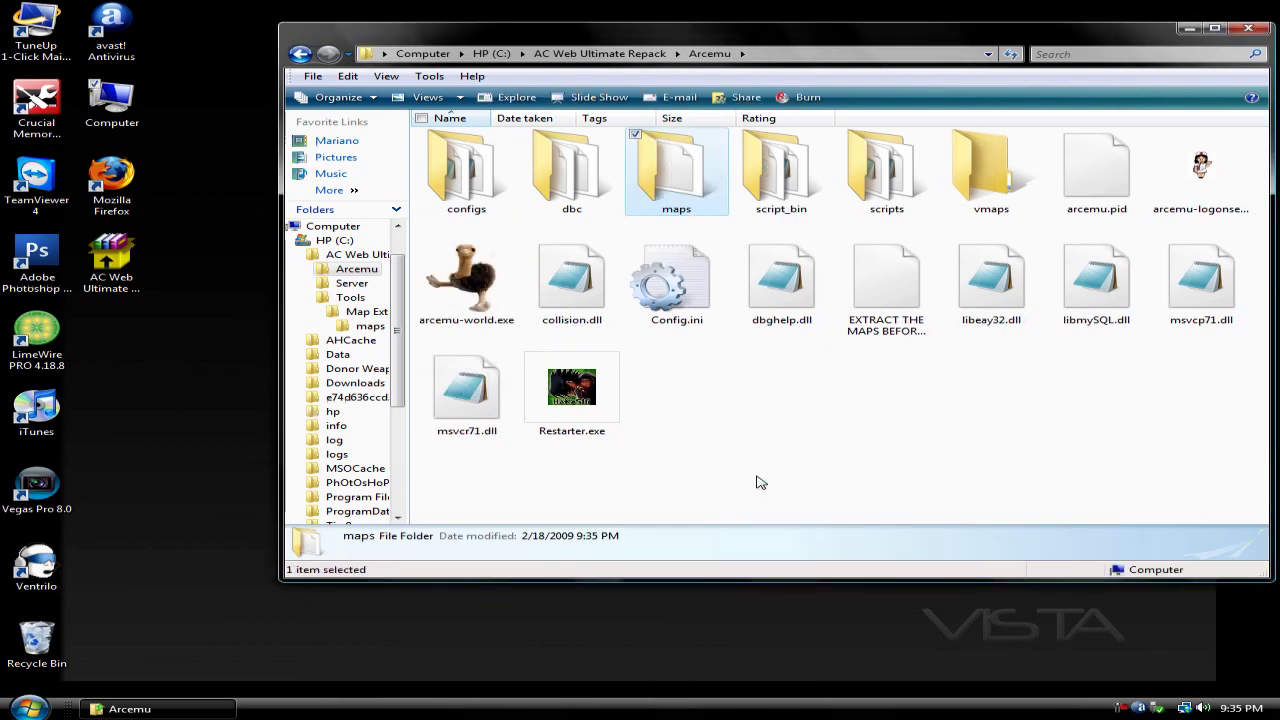
{"action": "left_click", "coordinate": [757, 480]}
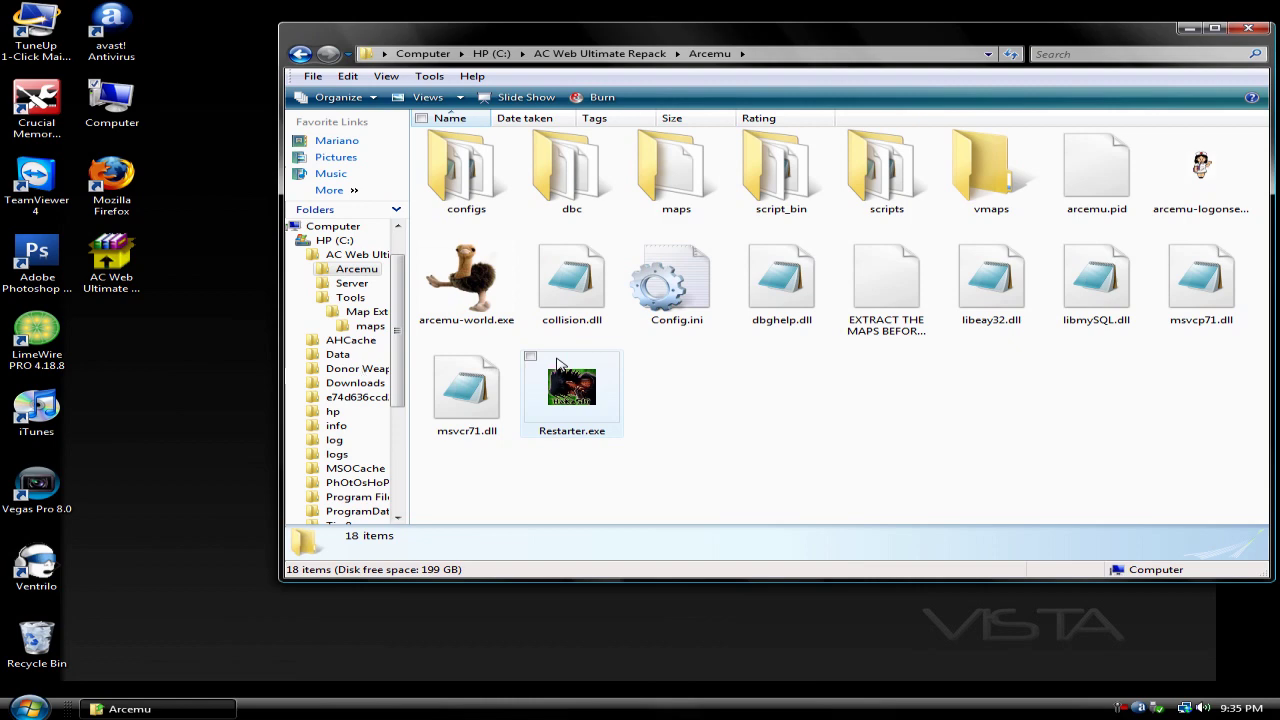
Open arcemu-logonserver.conf from the Arcemu configs folder and find the Accepted Build Range Setup section.
{"action": "double_click", "coordinate": [462, 192]}
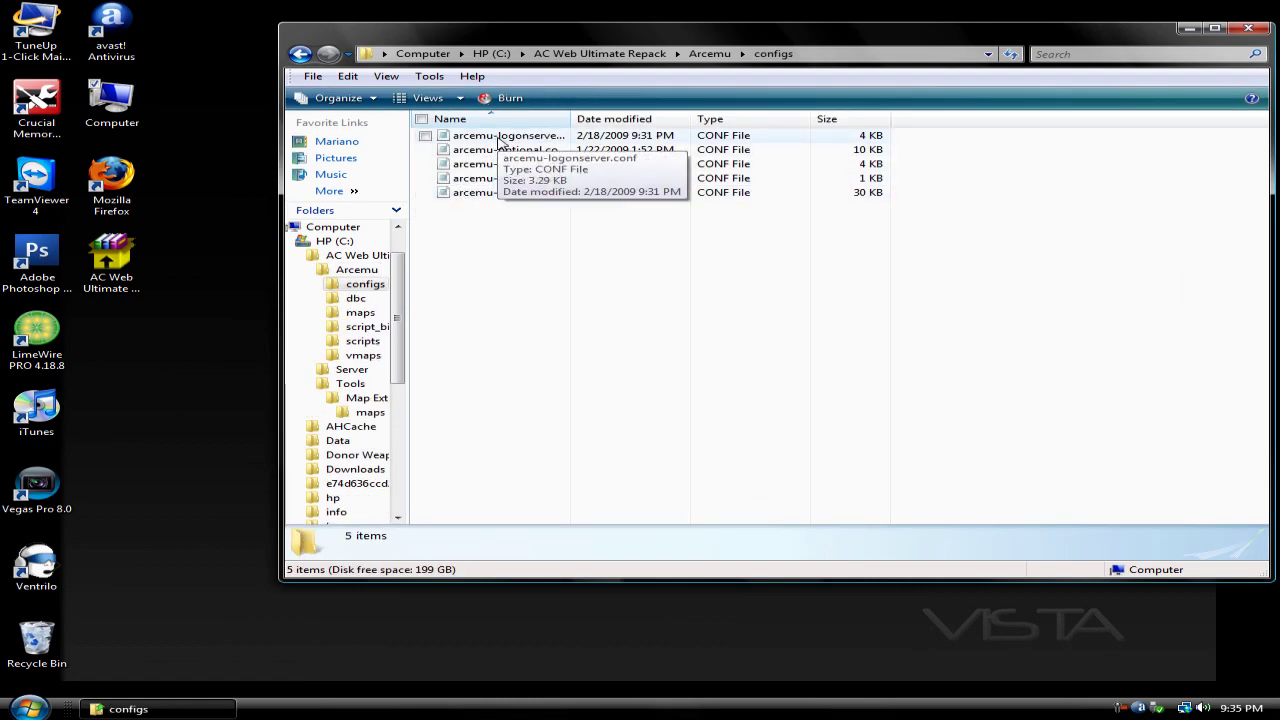
{"action": "double_click", "coordinate": [505, 140]}
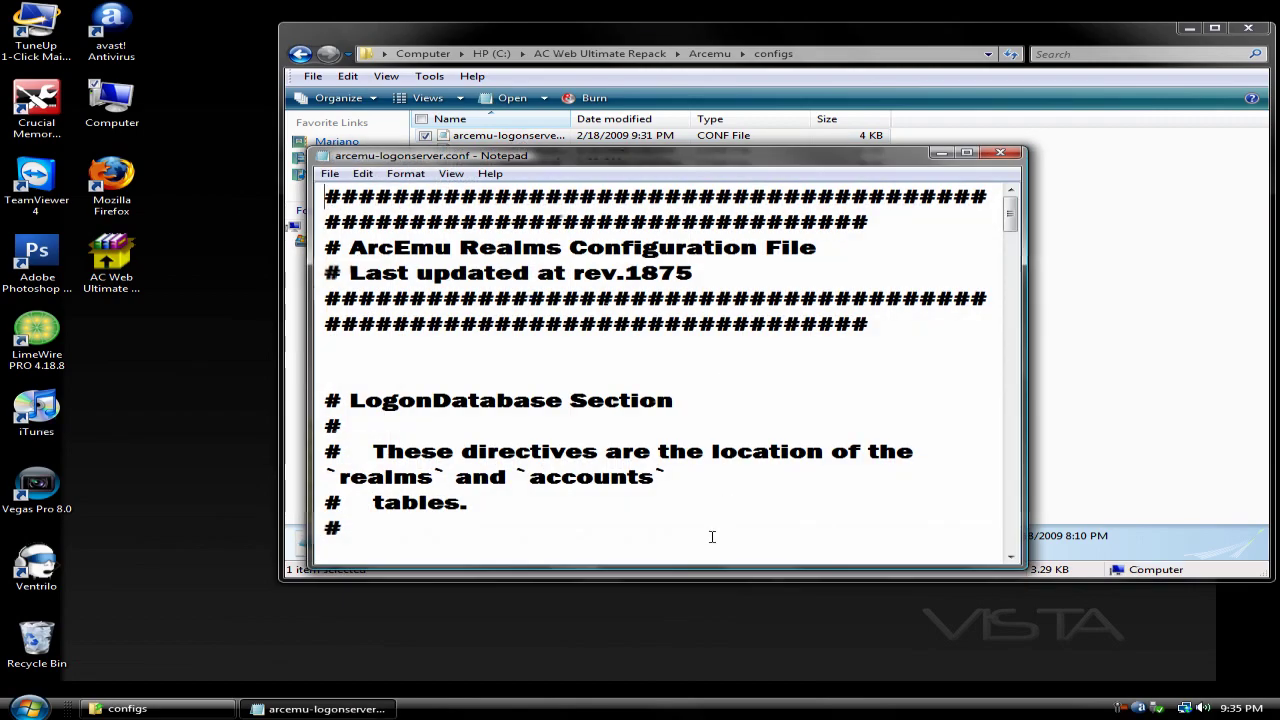
{"action": "scroll", "coordinate": [700, 520], "scroll_direction": "down", "scroll_amount": 2}
{"action": "scroll", "coordinate": [640, 490], "scroll_direction": "down", "scroll_amount": 12}
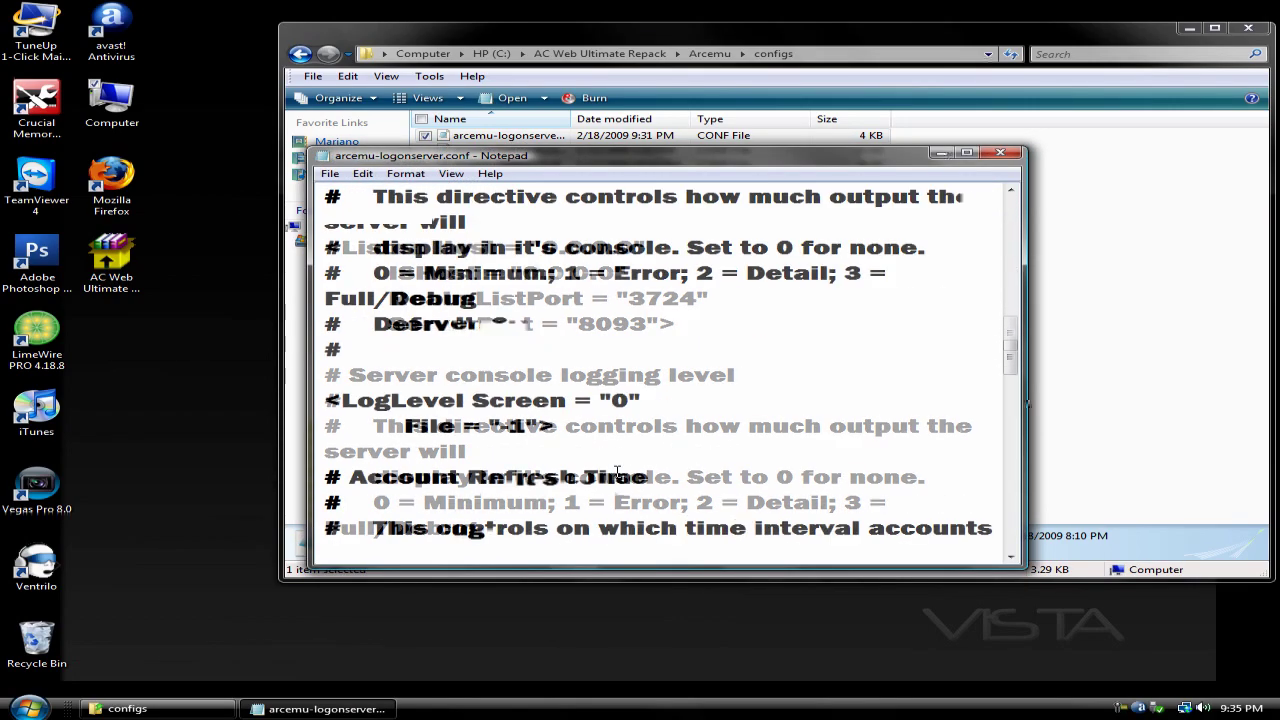
{"action": "scroll", "coordinate": [617, 473], "scroll_direction": "down", "scroll_amount": 8}
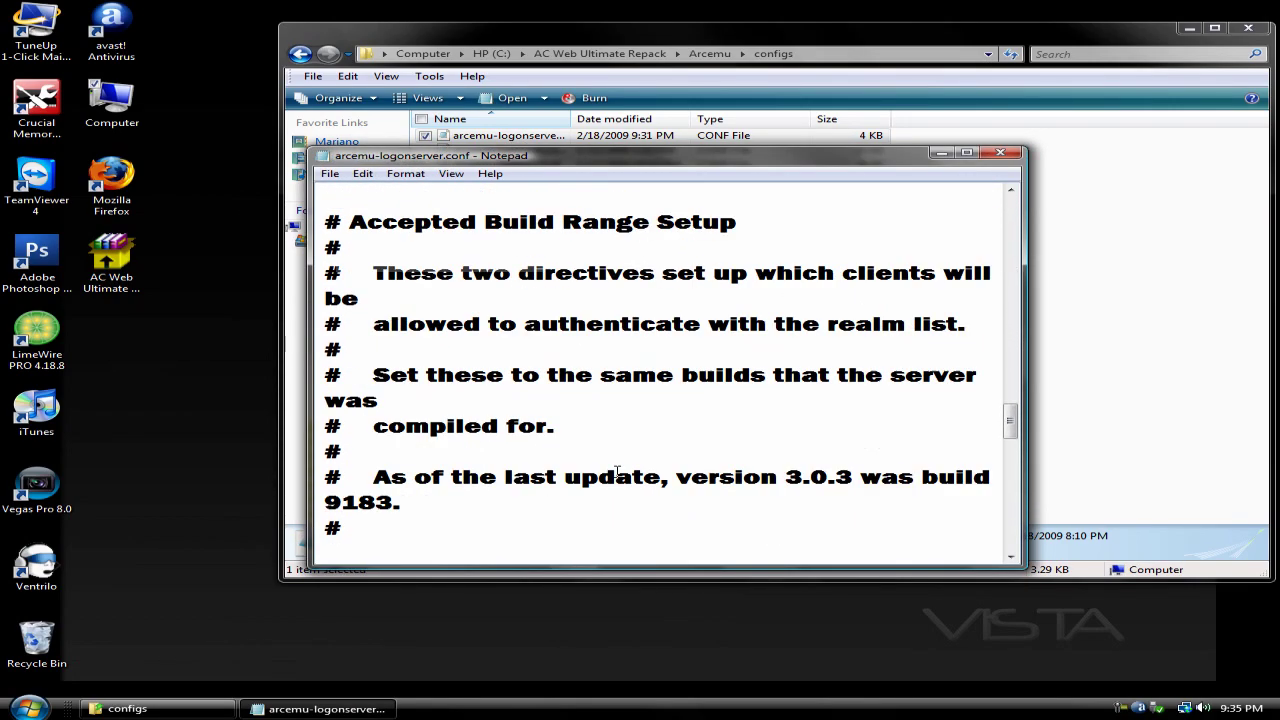
Check the Client MinBuild and MaxBuild values in the logon server configuration, and close the file.
{"action": "left_click_drag", "start_coordinate": [682, 378], "coordinate": [272, 352]}
{"action": "left_click", "coordinate": [660, 350]}
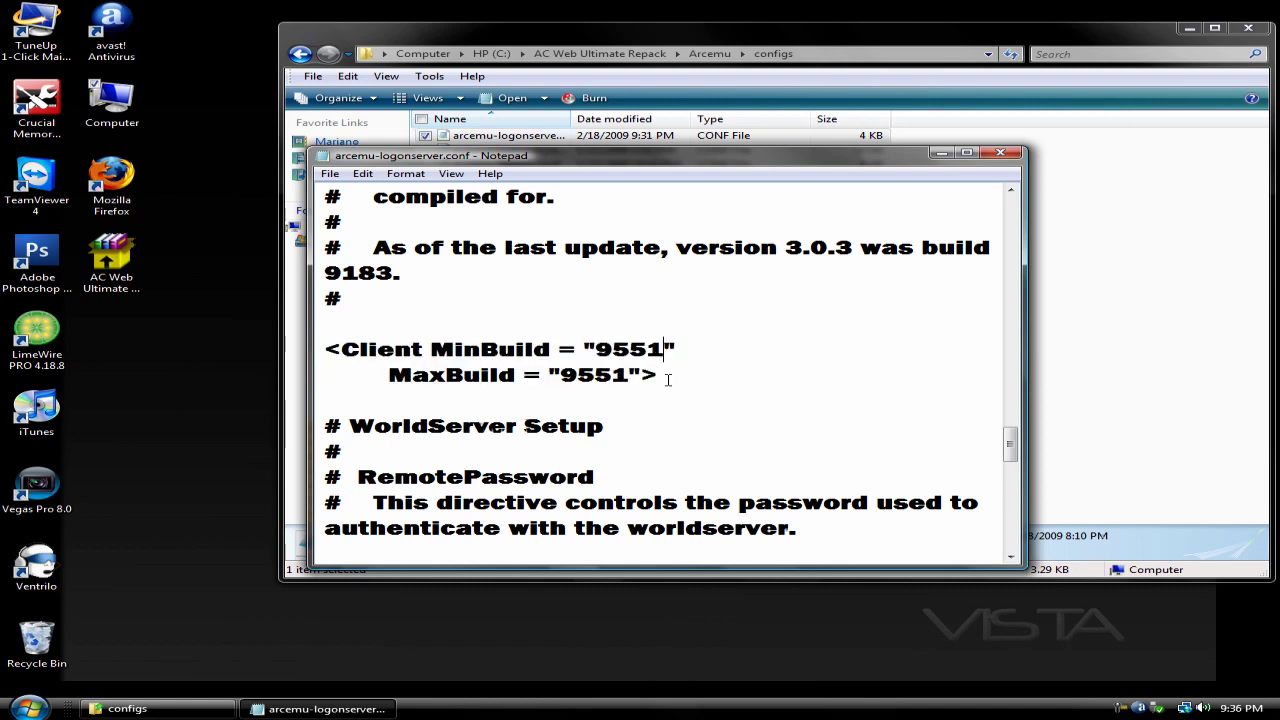
{"action": "left_click_drag", "start_coordinate": [668, 379], "coordinate": [316, 350]}
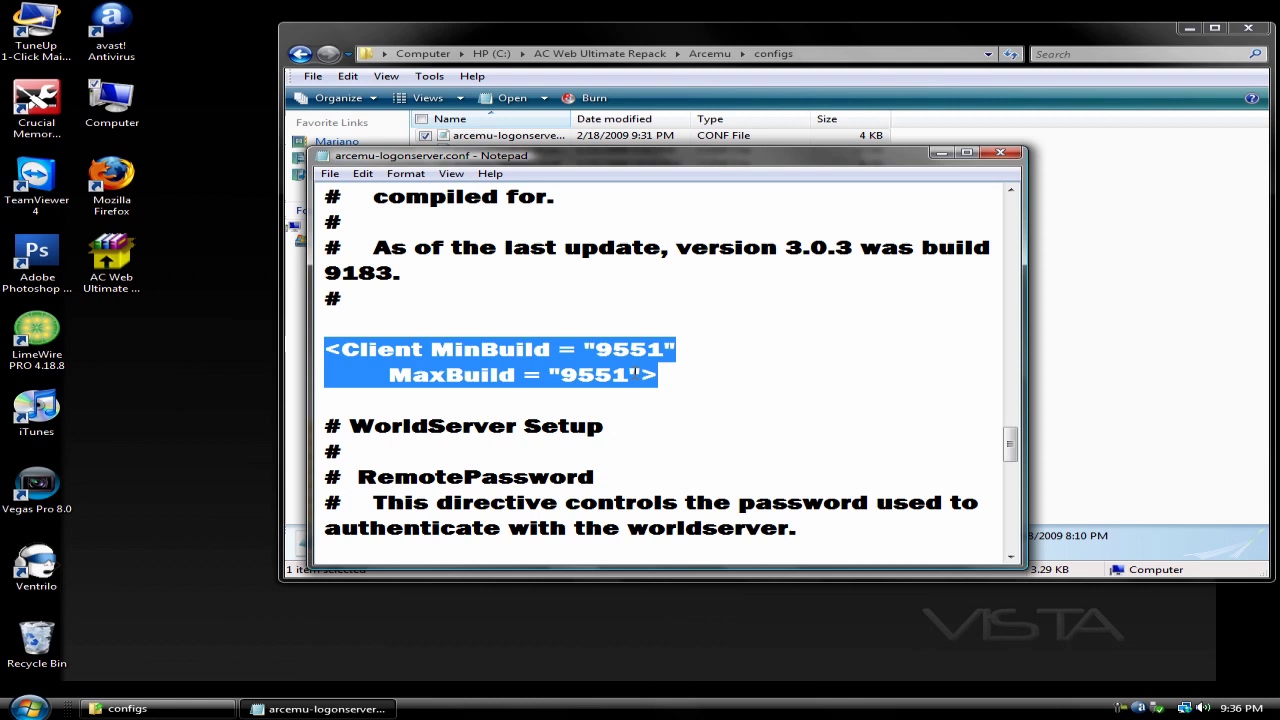
{"action": "left_click", "coordinate": [628, 375]}
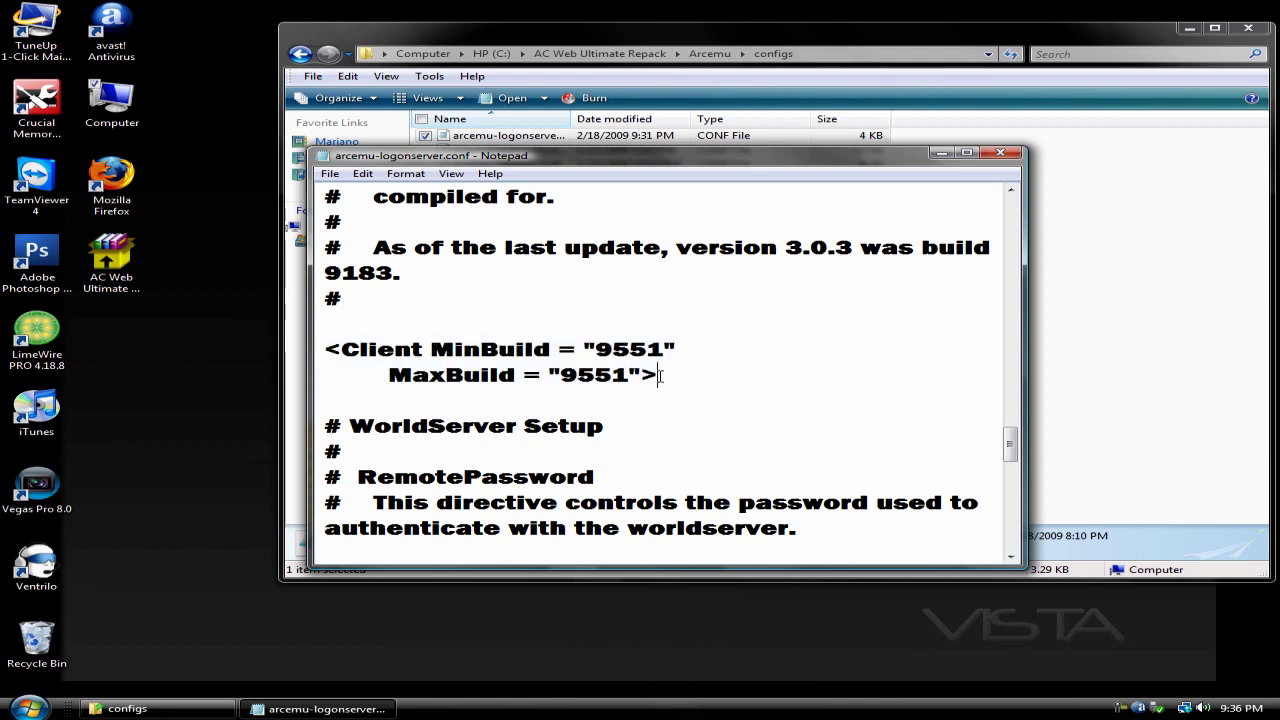
{"action": "left_click_drag", "start_coordinate": [660, 375], "coordinate": [328, 345]}
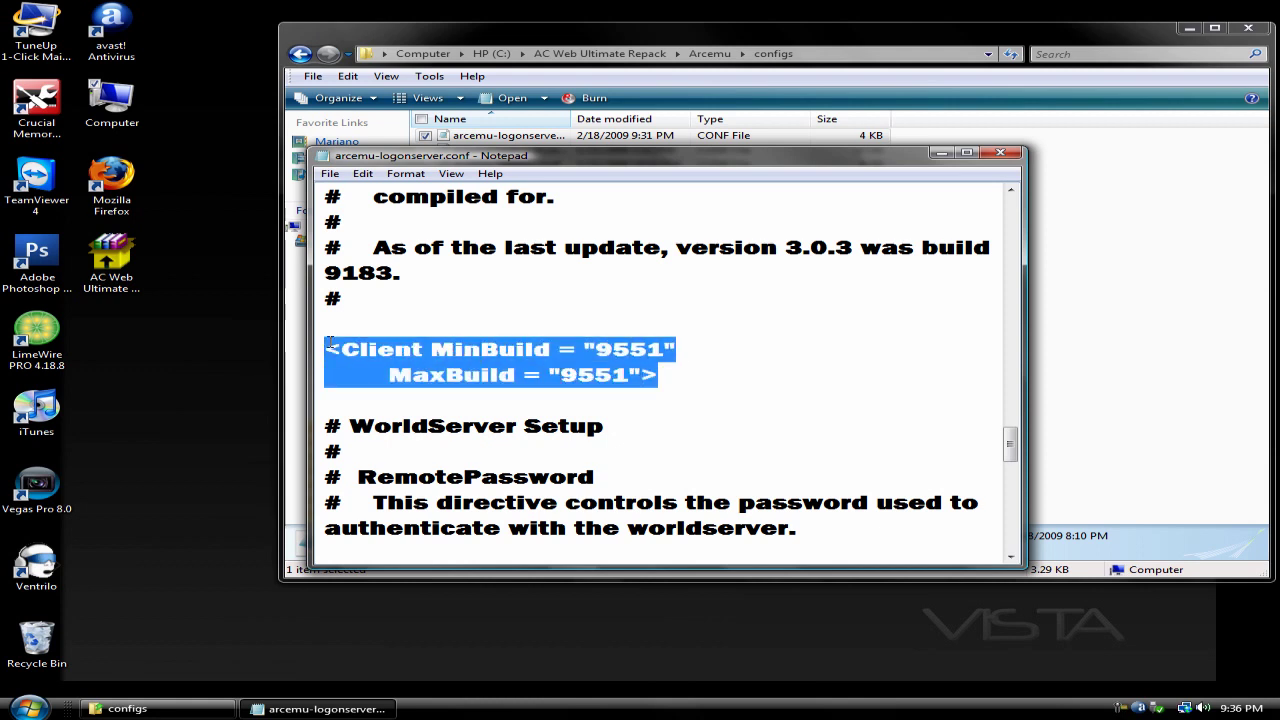
{"action": "left_click", "coordinate": [628, 375]}
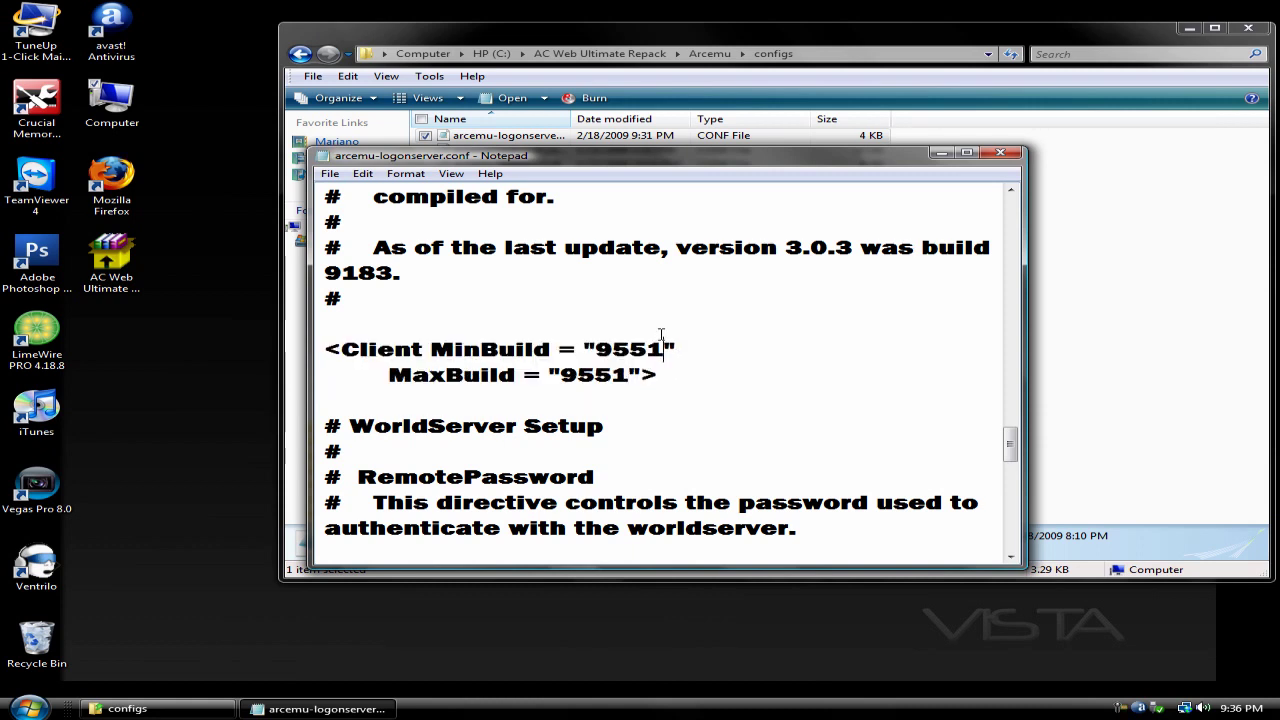
{"action": "left_click_drag", "start_coordinate": [626, 378], "coordinate": [380, 385]}
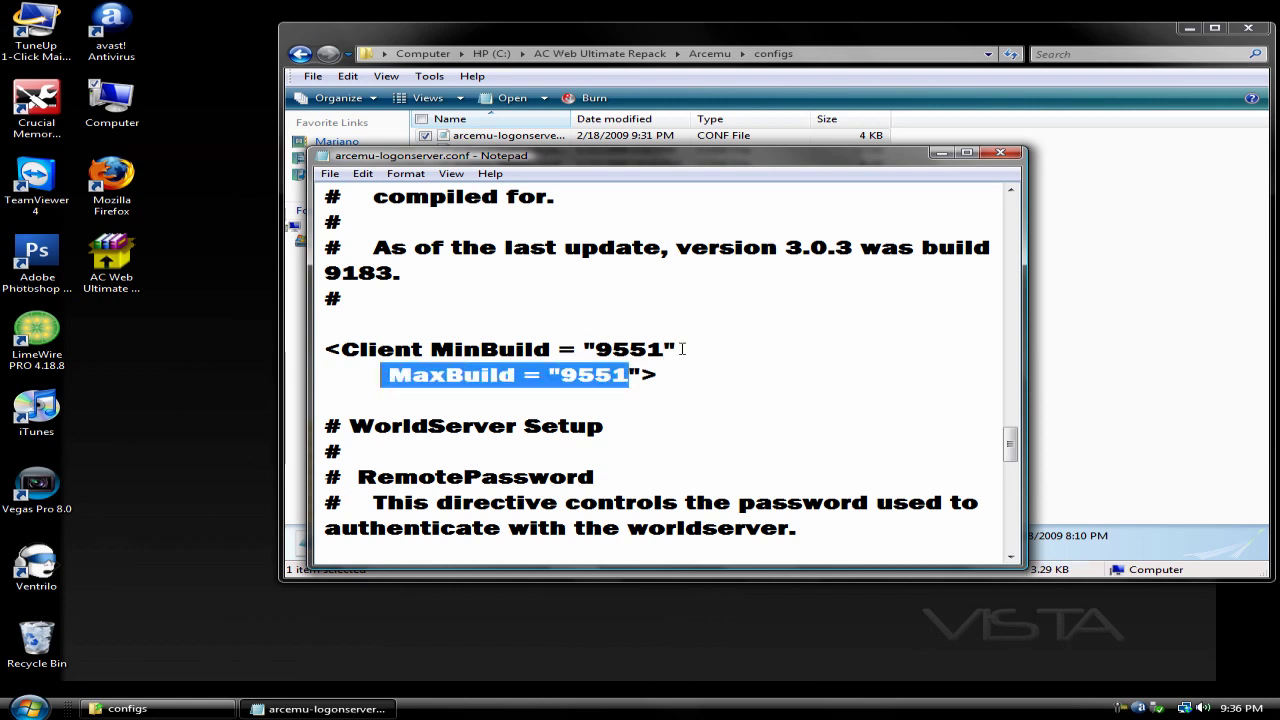
{"action": "left_click", "coordinate": [485, 480]}
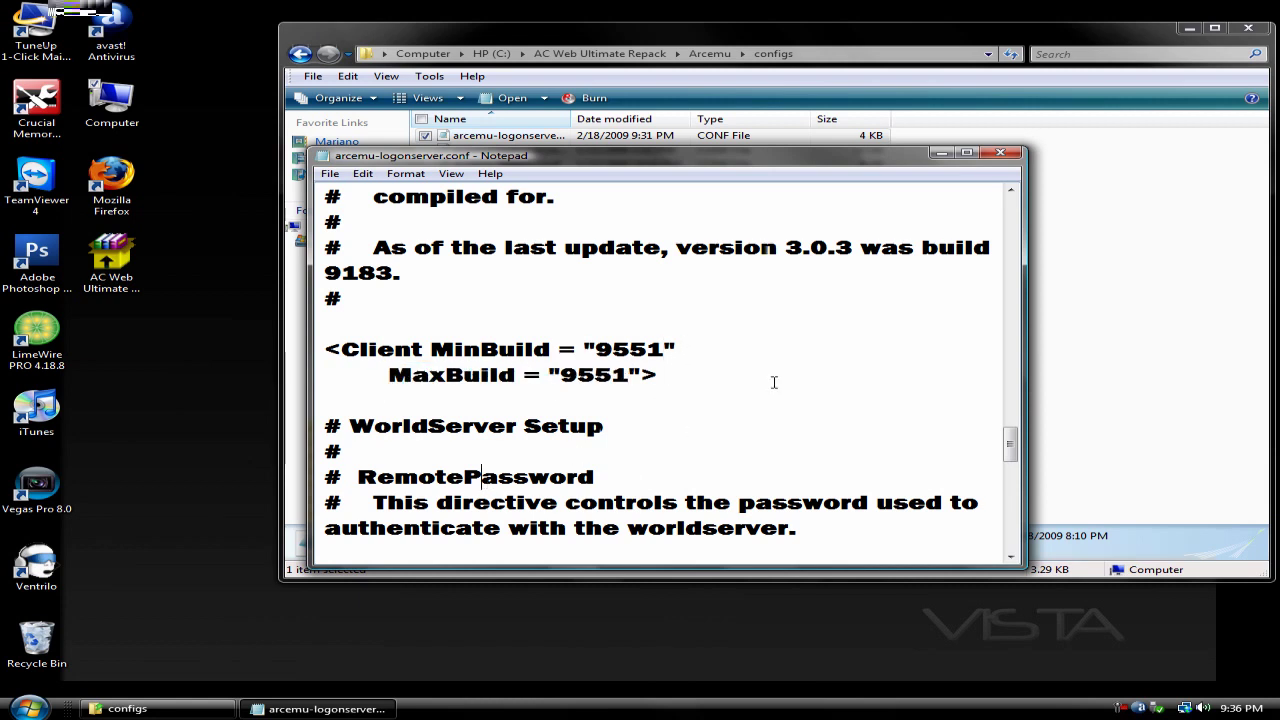
{"action": "left_click", "coordinate": [1000, 153]}
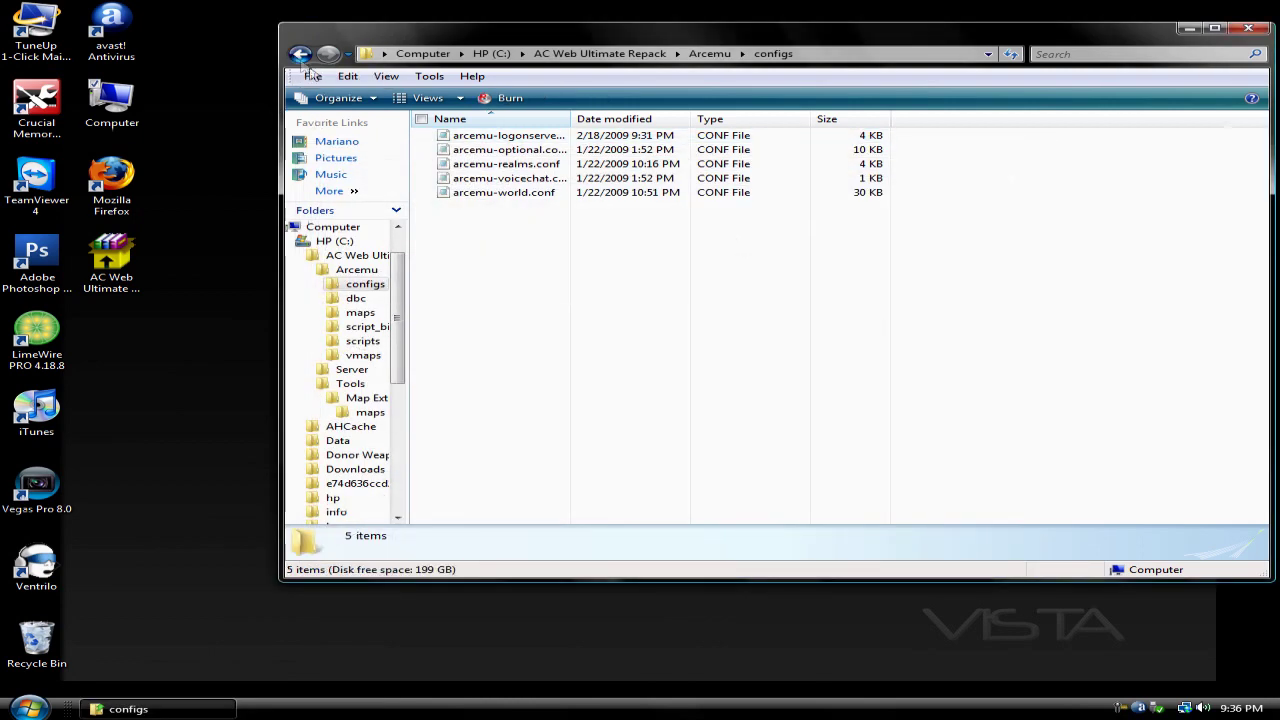
Reopen arcemu-logonserver.conf to recheck the accepted client build range, and close it again.
{"action": "double_click", "coordinate": [521, 138]}
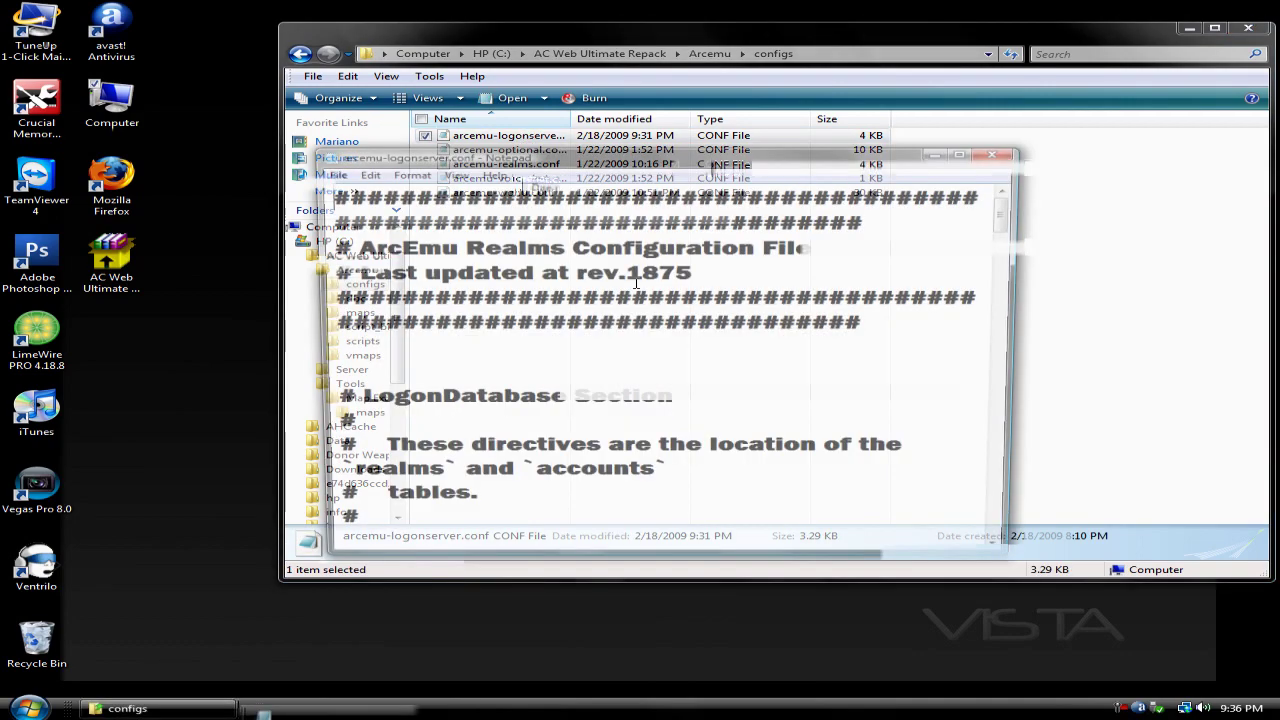
{"action": "scroll", "coordinate": [684, 441], "scroll_direction": "down", "scroll_amount": 10}
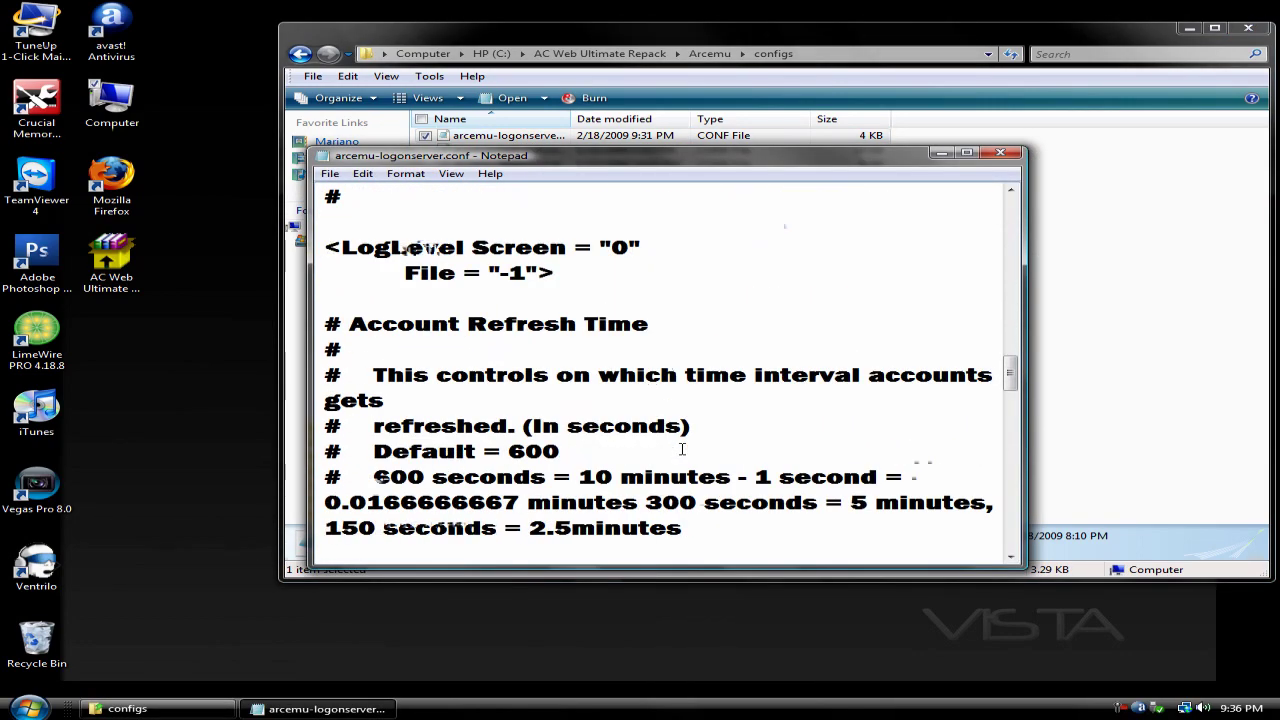
{"action": "scroll", "coordinate": [682, 449], "scroll_direction": "down", "scroll_amount": 5}
{"action": "scroll", "coordinate": [688, 489], "scroll_direction": "up", "scroll_amount": 3}
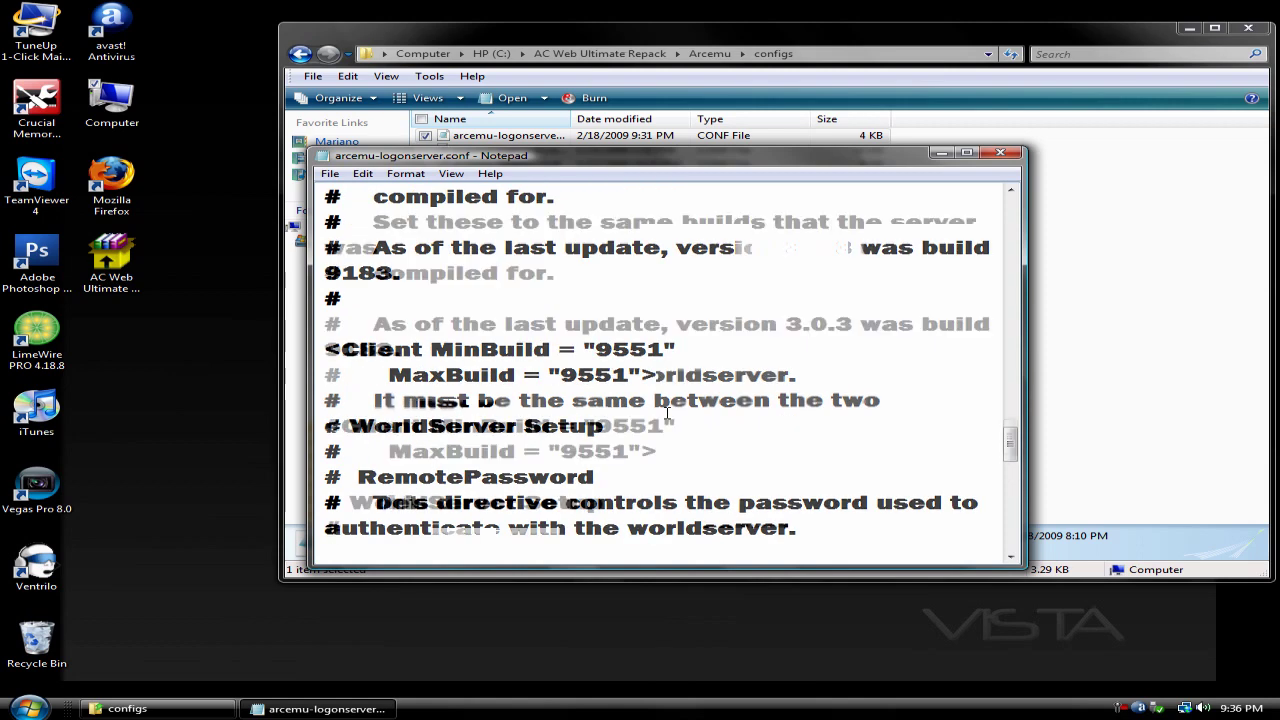
{"action": "left_click_drag", "start_coordinate": [688, 489], "coordinate": [497, 425]}
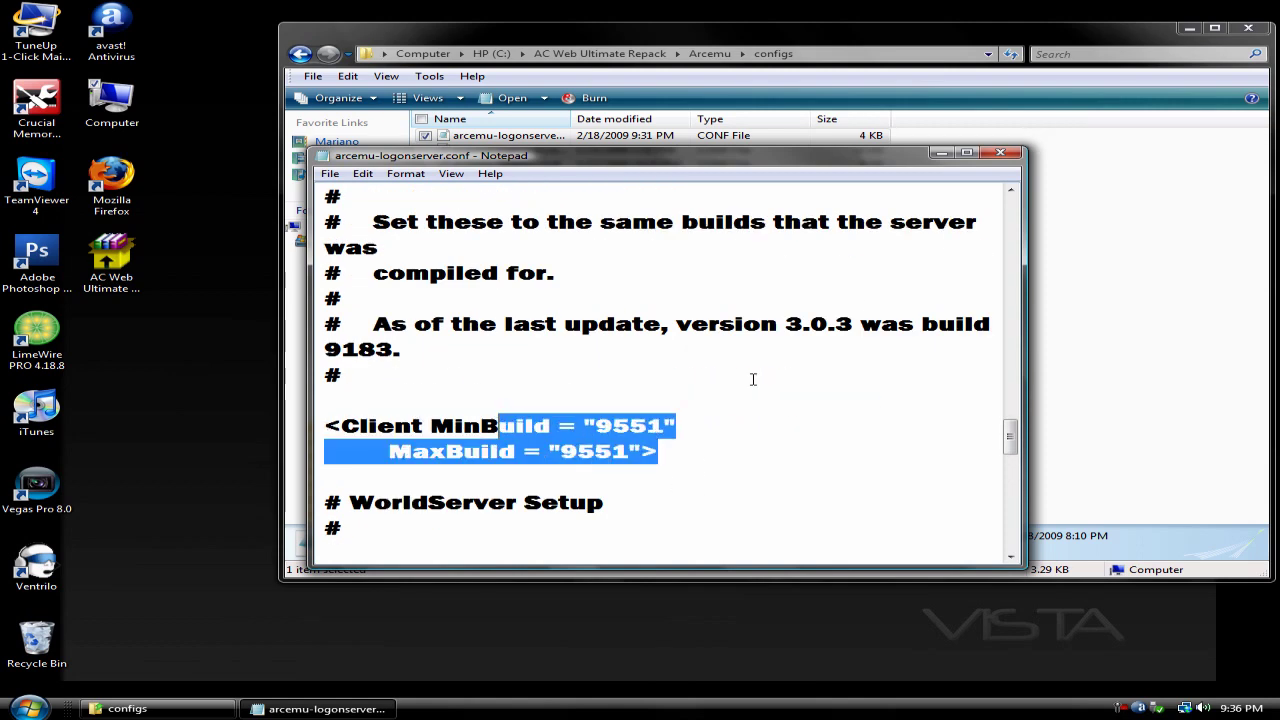
{"action": "left_click", "coordinate": [1000, 152]}
{"action": "left_click", "coordinate": [907, 366]}
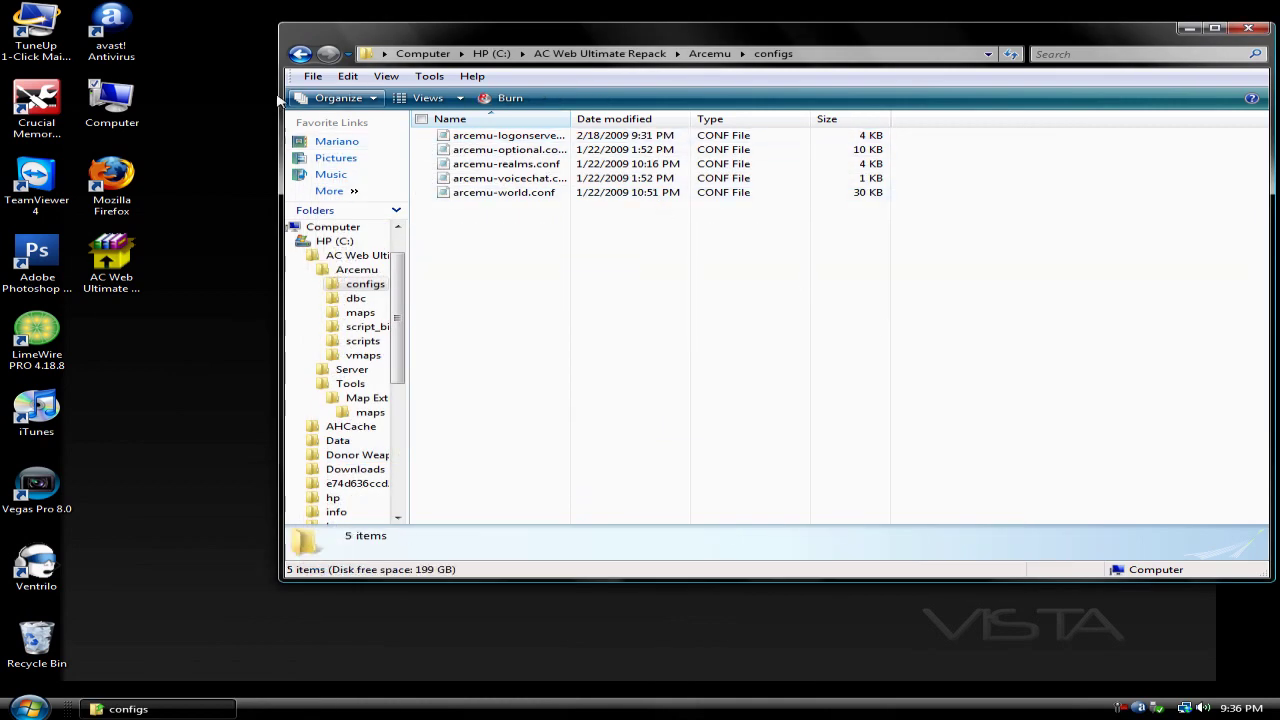